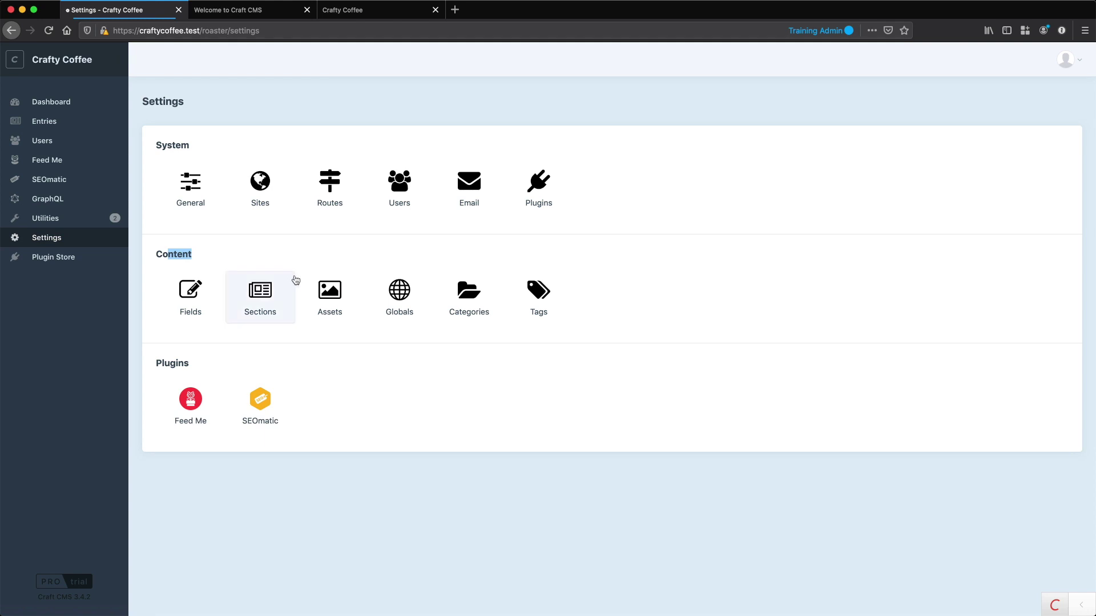
- Open the asset settings and review the Image Transforms and temporary uploads settings before returning to Volumes
{"action": "left_click", "coordinate": [329, 291]}
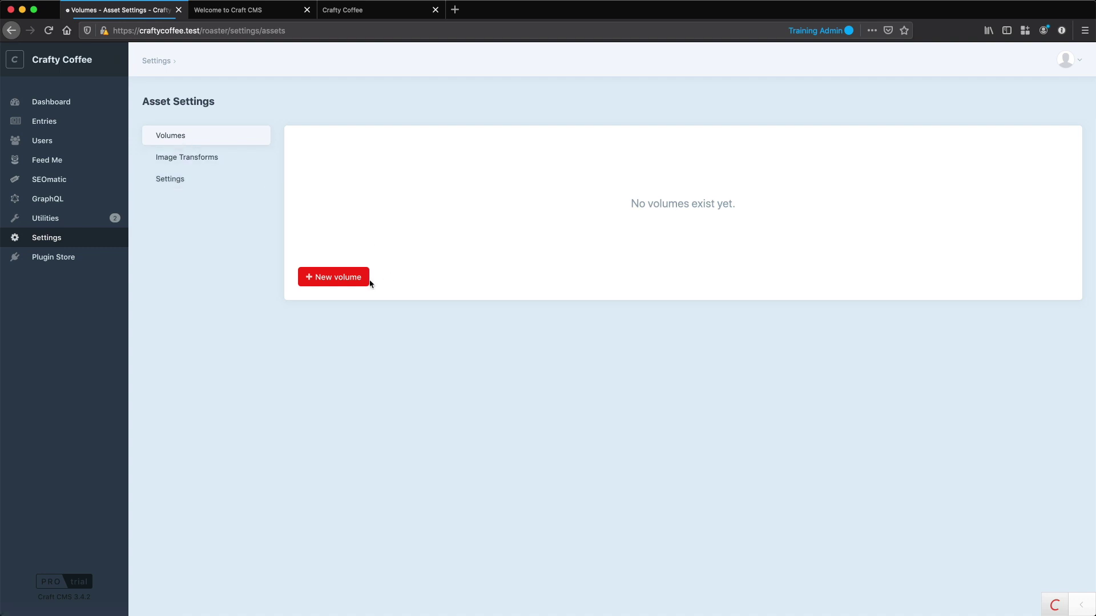
{"action": "left_click", "coordinate": [210, 160]}
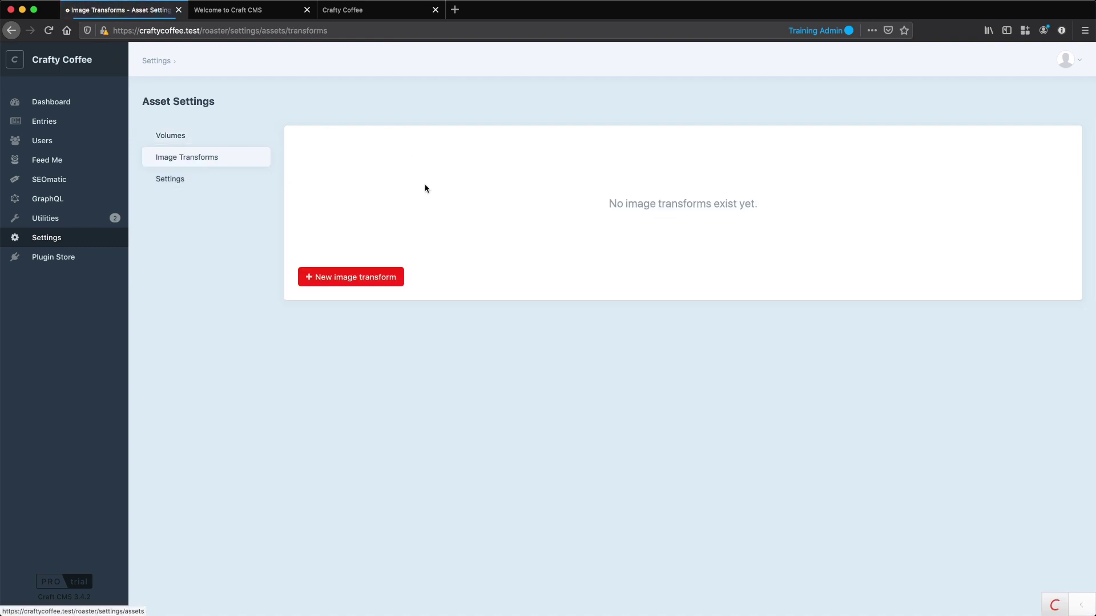
{"action": "left_click", "coordinate": [178, 184]}
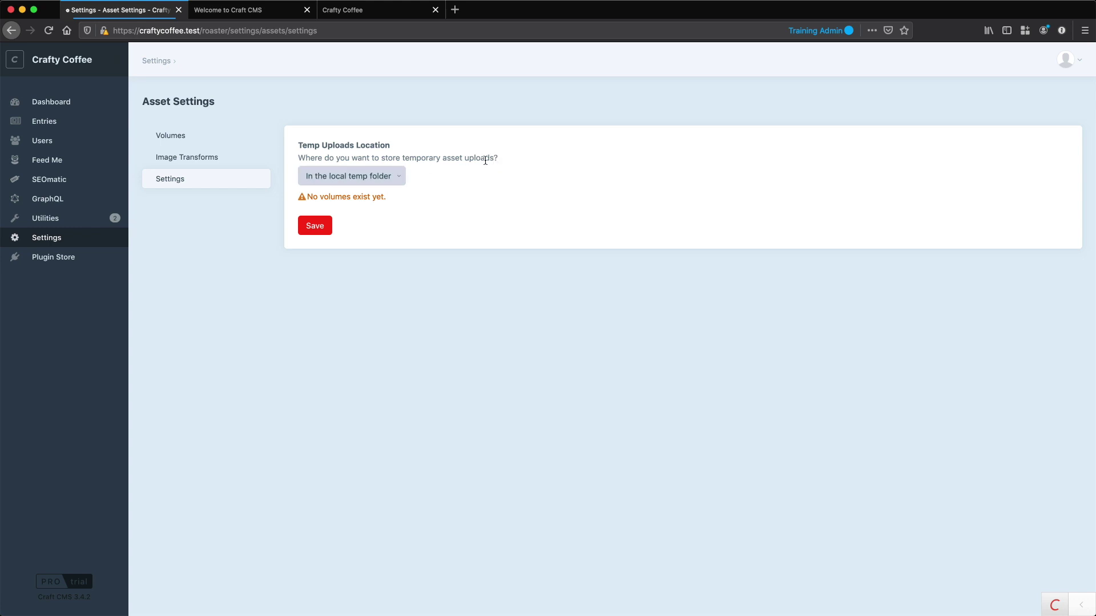
{"action": "triple_click", "coordinate": [366, 197]}
{"action": "left_click", "coordinate": [374, 197]}
{"action": "left_click", "coordinate": [177, 138]}
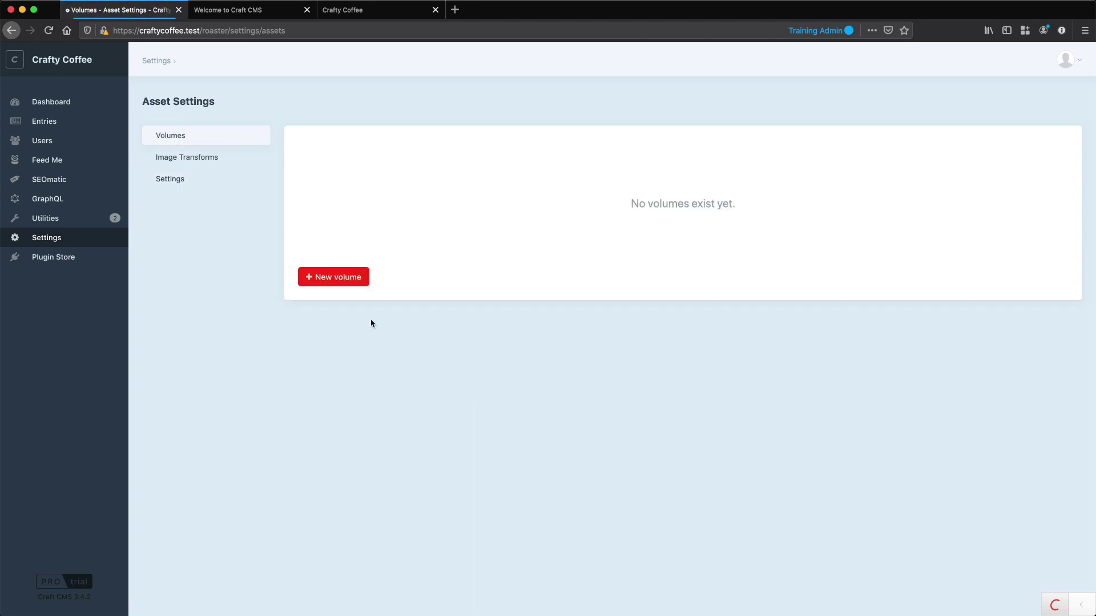
- Start a new asset volume and name it Drinks with the handle drinks
{"action": "left_click", "coordinate": [354, 279]}
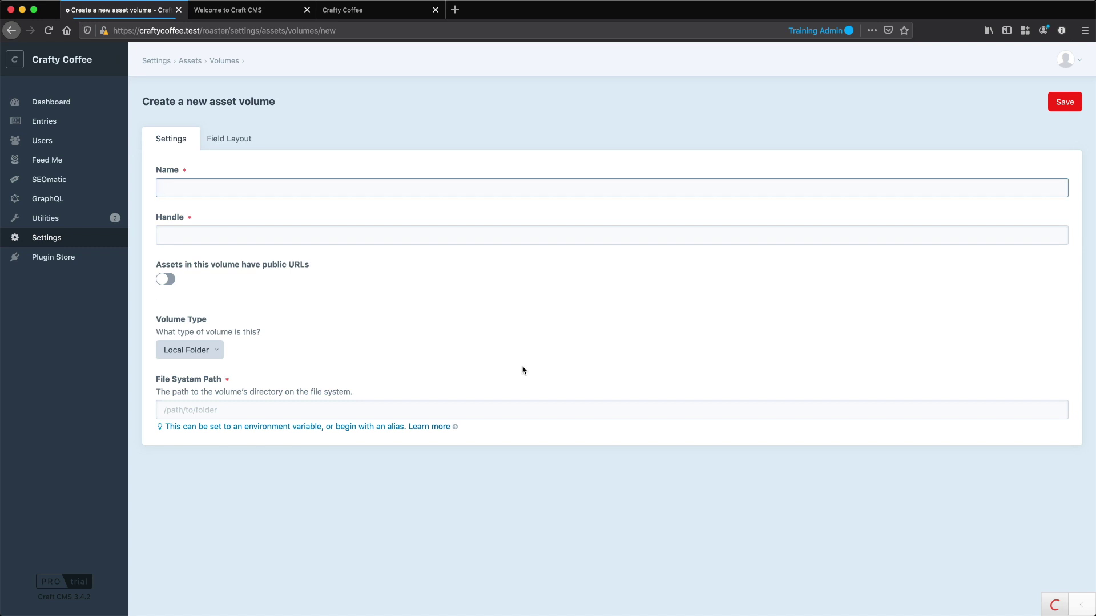
{"action": "type", "text": "Drinks"}
{"action": "left_click", "coordinate": [490, 292]}
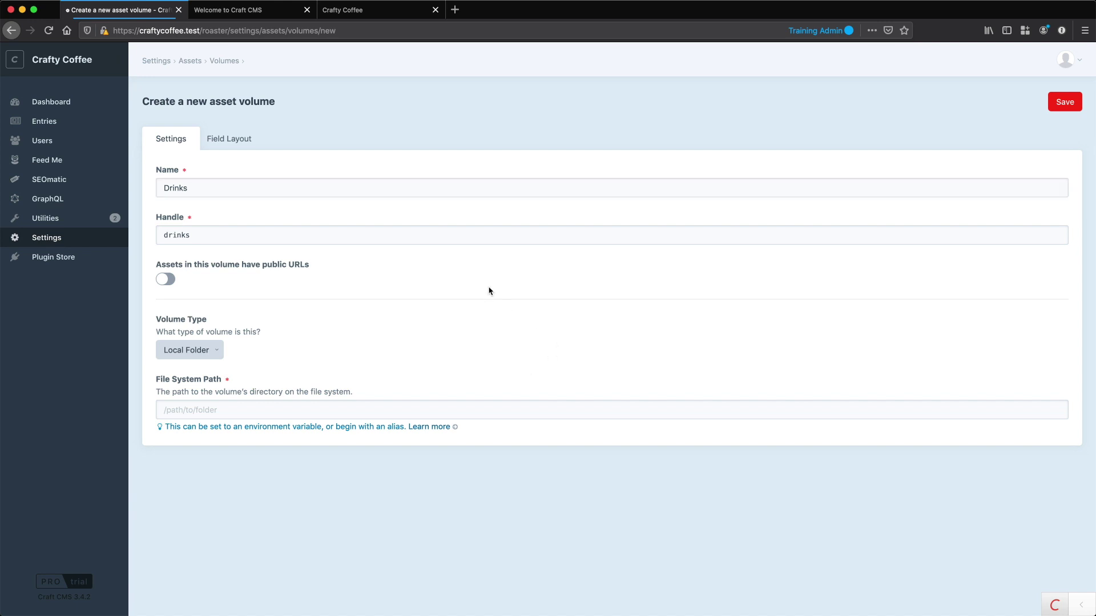
{"action": "double_click", "coordinate": [189, 188]}
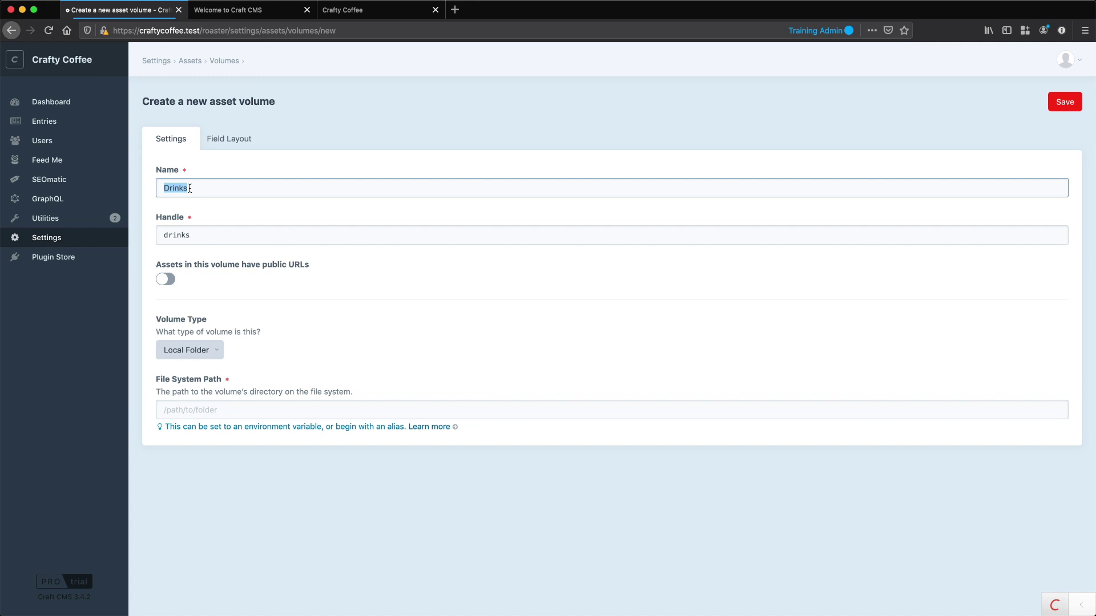
{"action": "triple_click", "coordinate": [208, 268]}
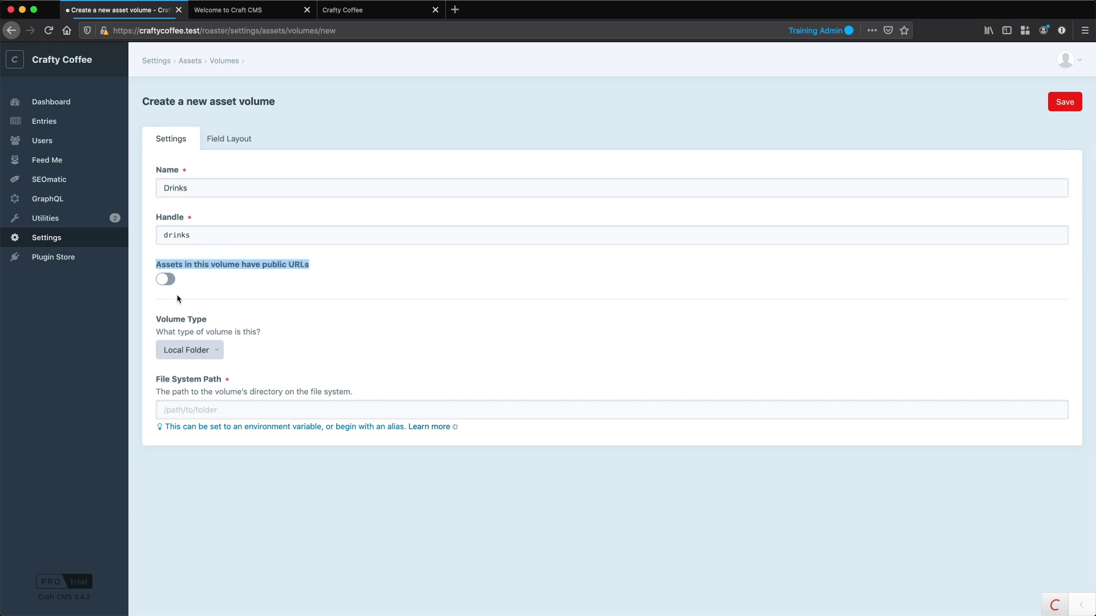
{"action": "left_click", "coordinate": [166, 280]}
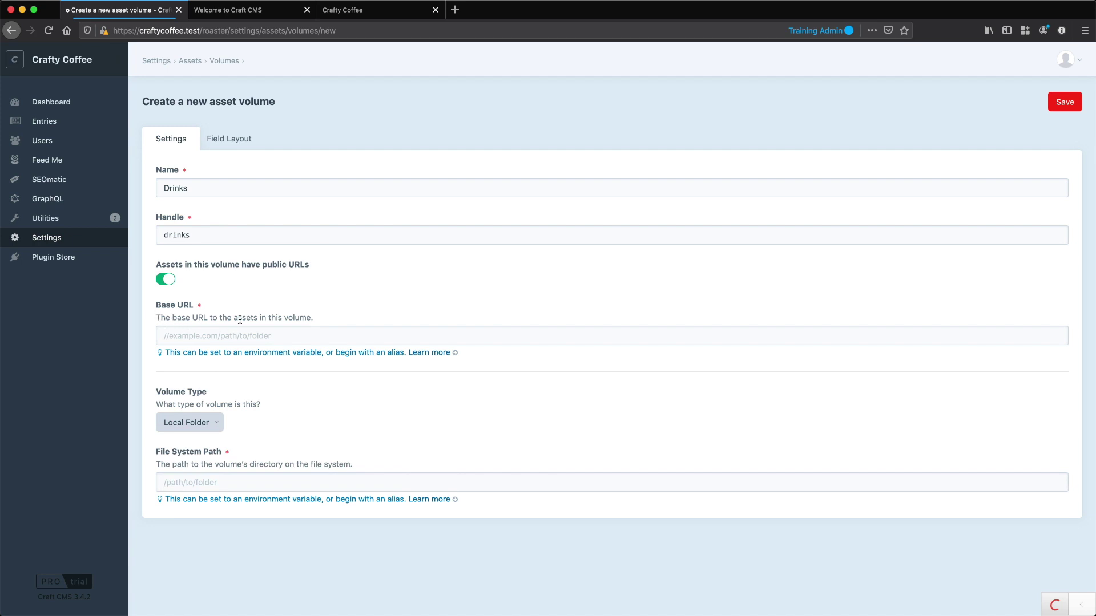
{"action": "left_click", "coordinate": [260, 340]}
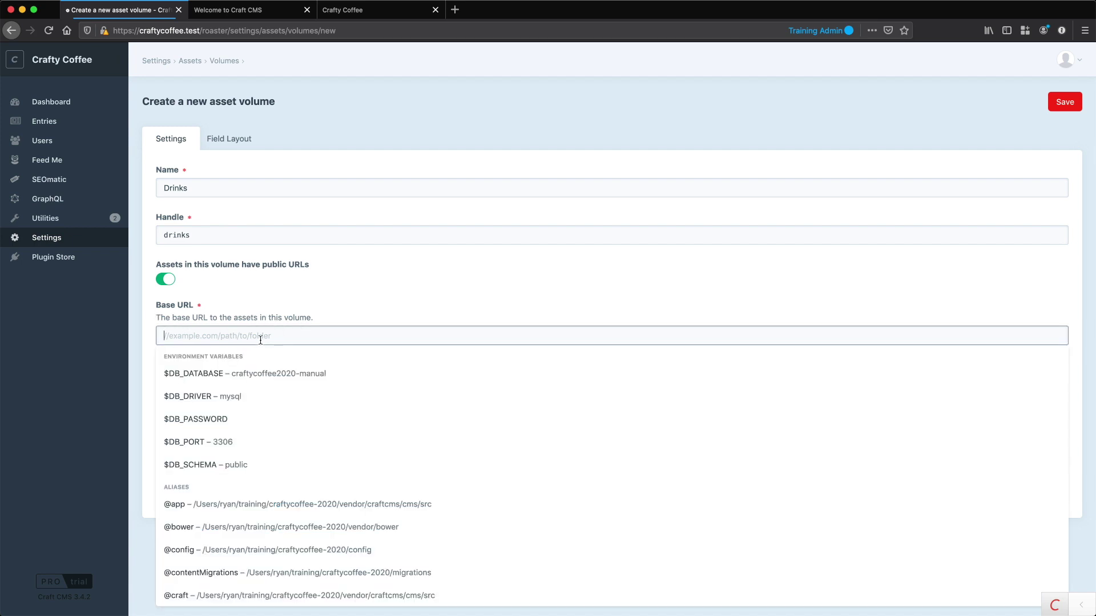
{"action": "type", "text": "@"}
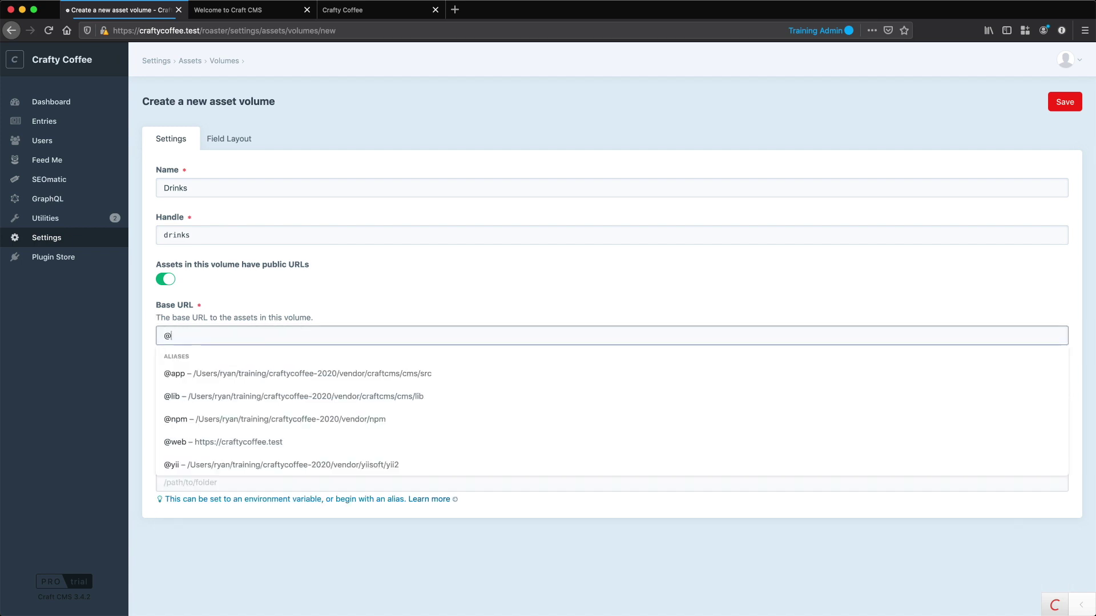
{"action": "type", "text": "web"}
{"action": "left_click", "coordinate": [256, 374]}
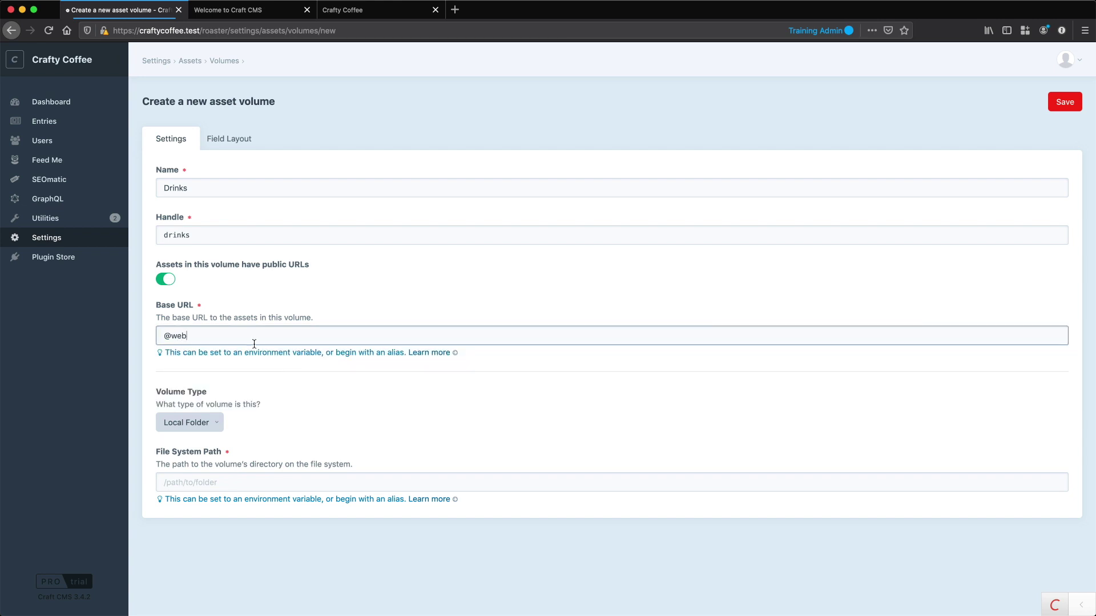
{"action": "type", "text": "/"}
{"action": "type", "text": "asset"}
{"action": "key", "text": "BackSpace"}
{"action": "type", "text": "images"}
{"action": "key", "text": "BackSpace"}
{"action": "type", "text": "up"}
{"action": "key", "text": "BackSpace"}
{"action": "key", "text": "BackSpace"}
{"action": "type", "text": "/uploads/b"}
{"action": "key", "text": "BackSpace"}
{"action": "type", "text": "drinks"}
{"action": "left_click", "coordinate": [296, 425]}
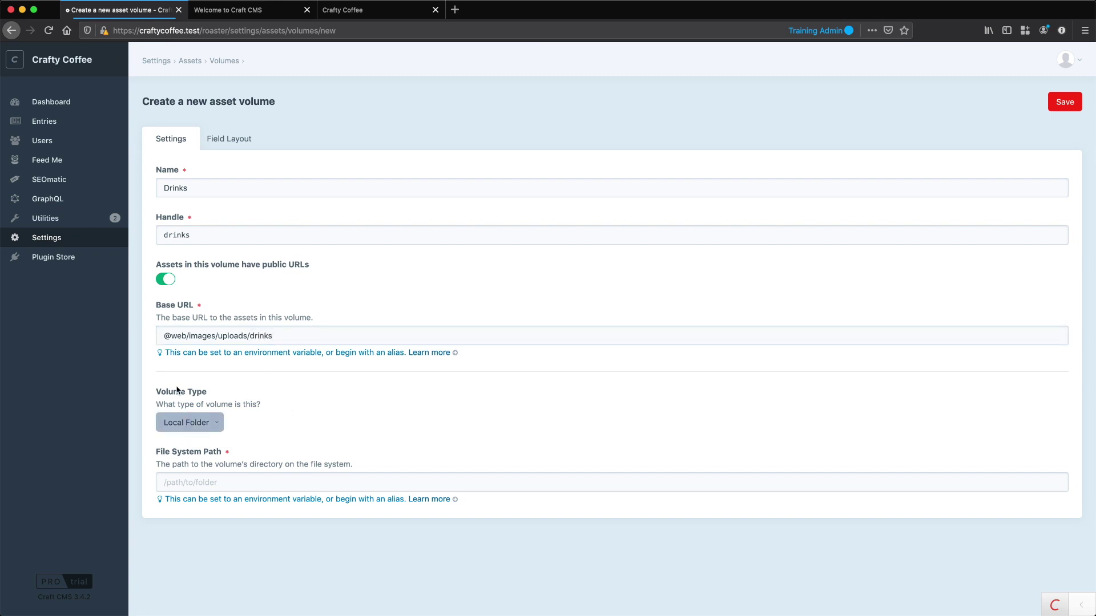
{"action": "left_click", "coordinate": [194, 422]}
{"action": "left_click", "coordinate": [196, 423]}
{"action": "left_click", "coordinate": [220, 482]}
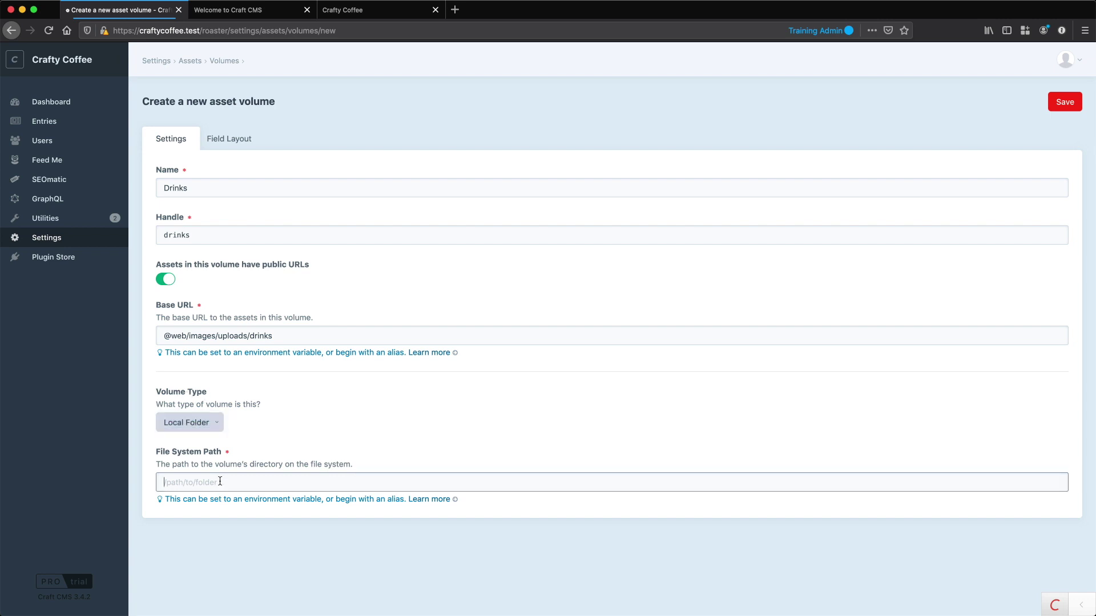
{"action": "type", "text": "web"}
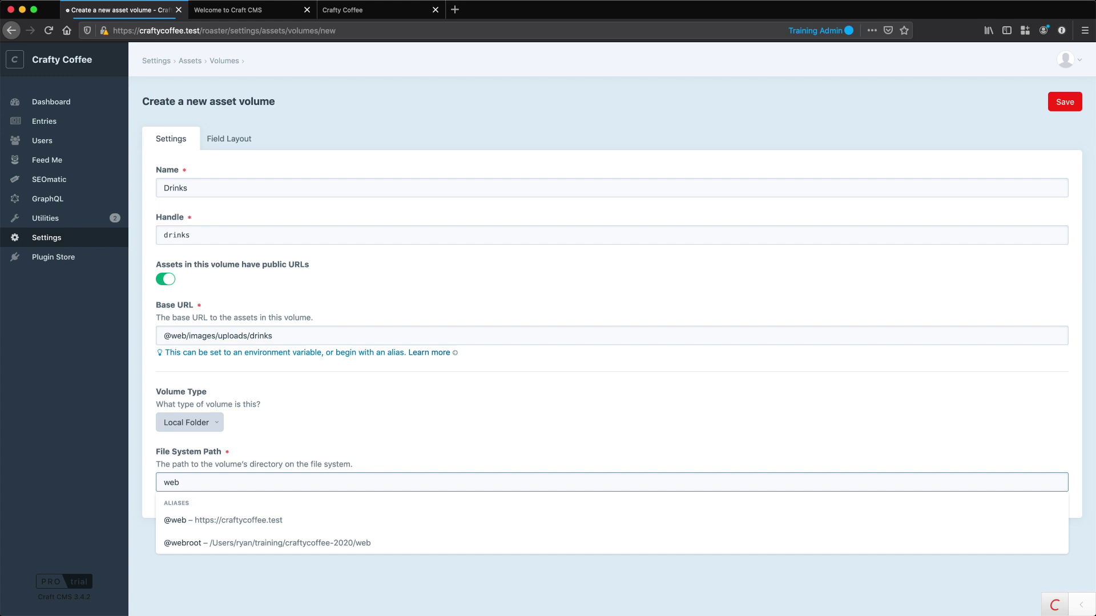
{"action": "left_click", "coordinate": [222, 543]}
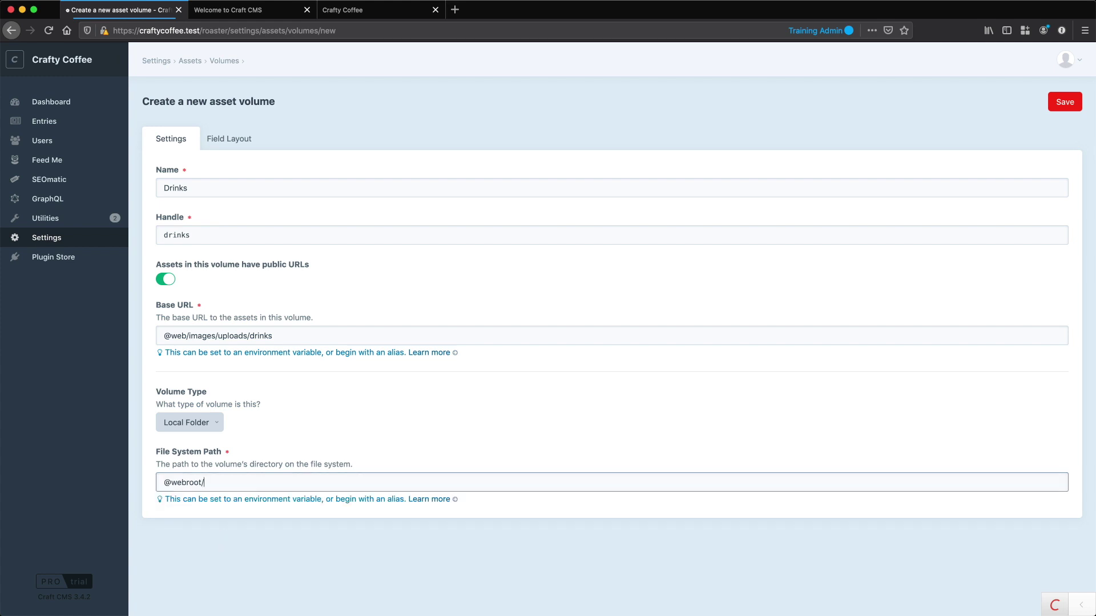
{"action": "type", "text": "images/uploads/drinks"}
{"action": "triple_click", "coordinate": [288, 335]}
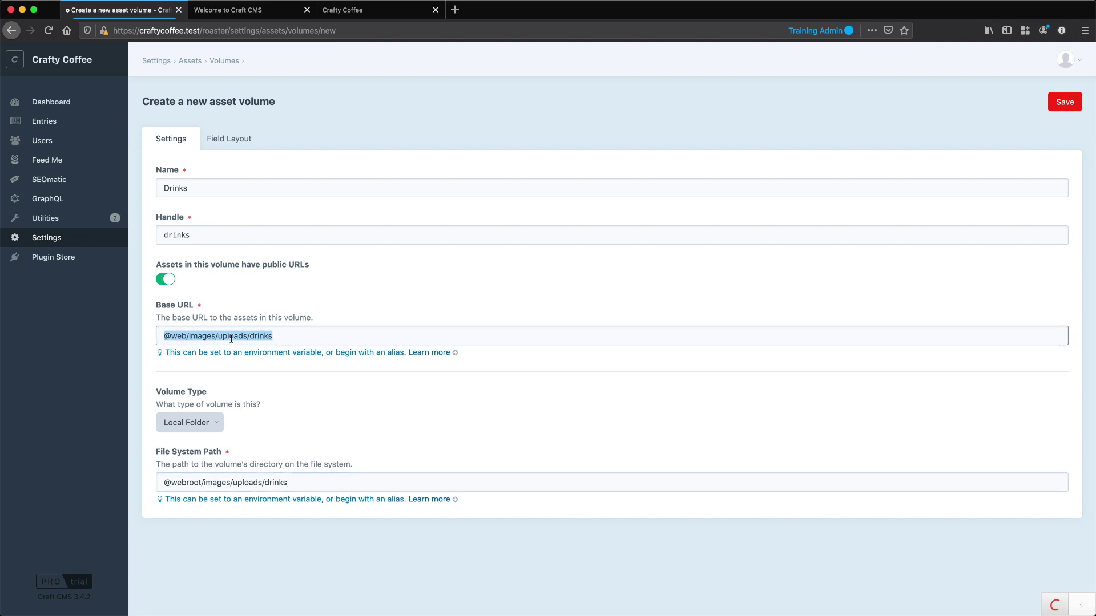
{"action": "double_click", "coordinate": [298, 339]}
{"action": "triple_click", "coordinate": [298, 339]}
{"action": "triple_click", "coordinate": [288, 484]}
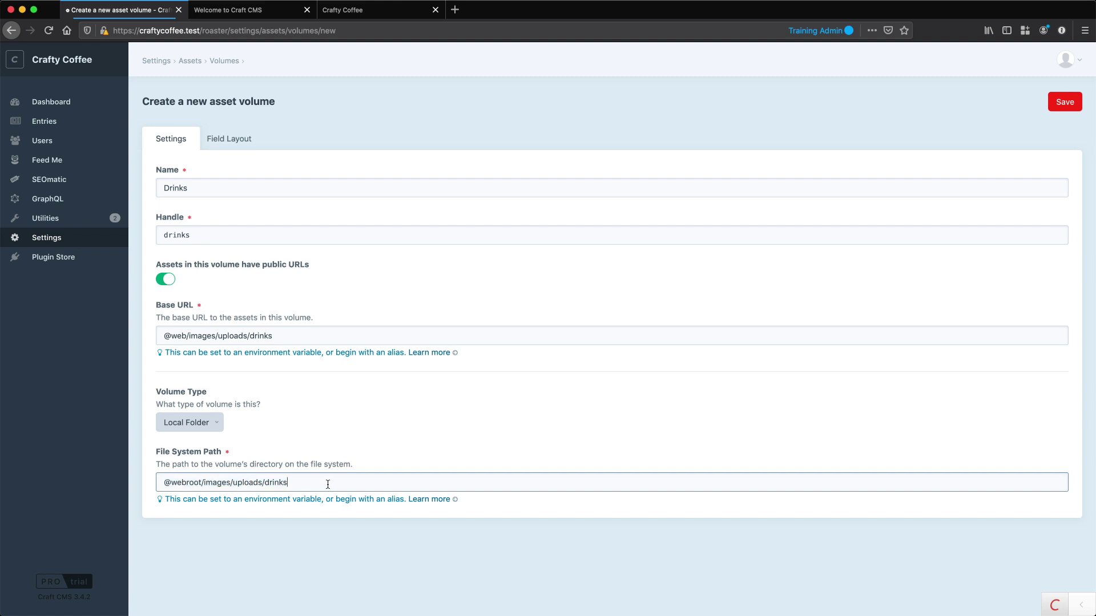
{"action": "triple_click", "coordinate": [185, 337]}
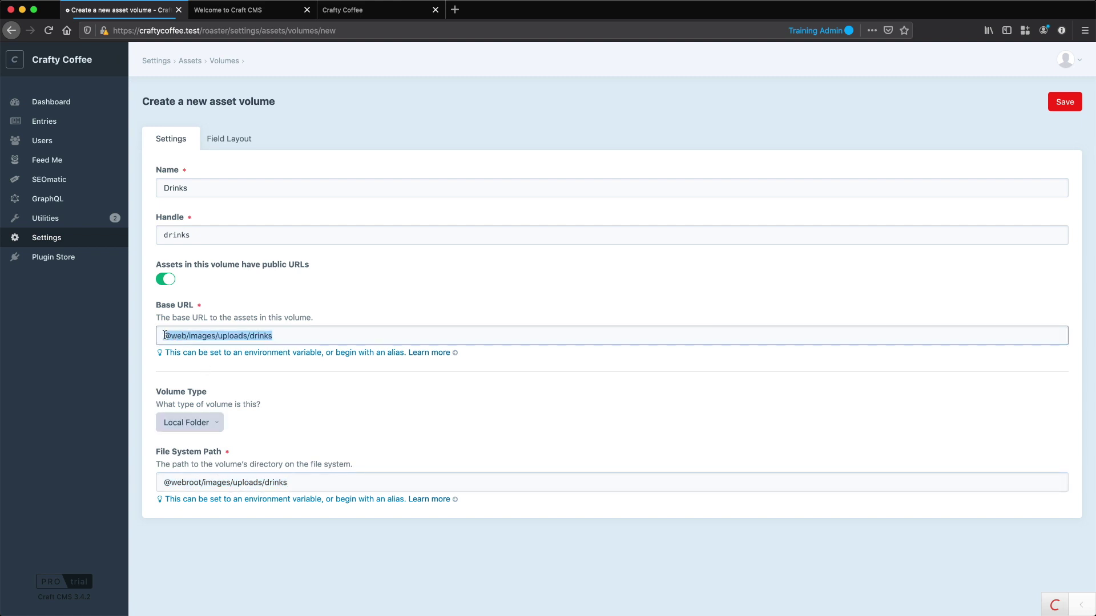
{"action": "left_click", "coordinate": [165, 336]}
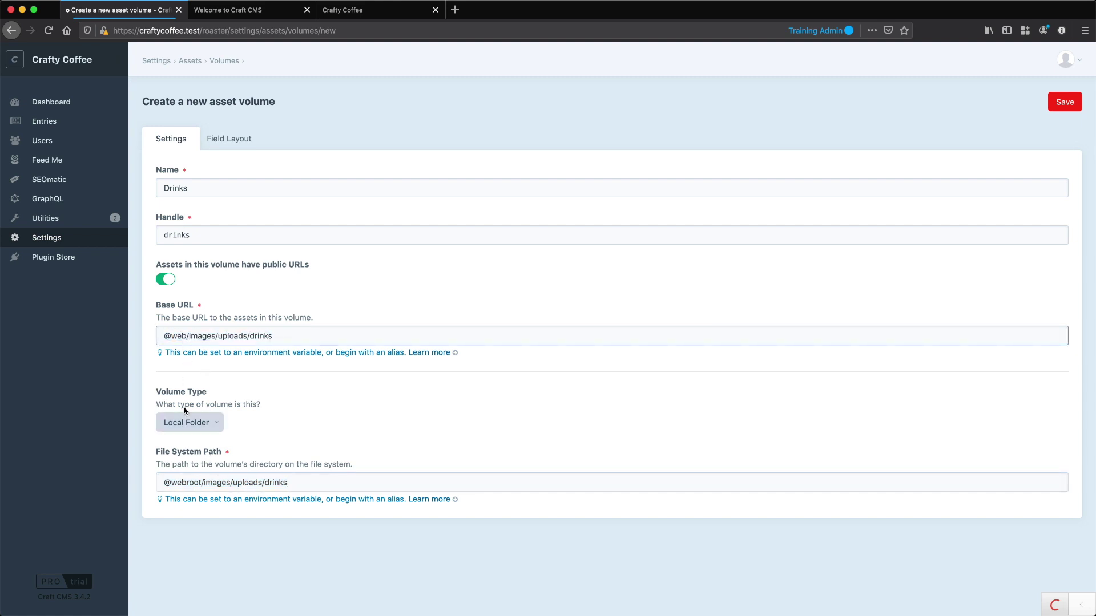
{"action": "left_click_drag", "start_coordinate": [201, 482], "coordinate": [157, 485]}
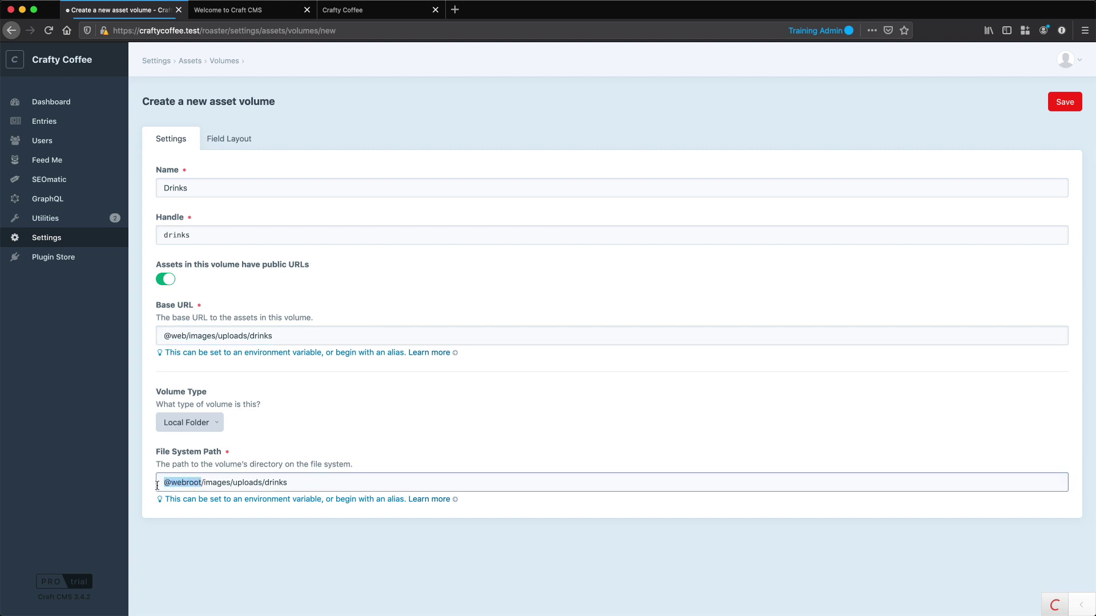
{"action": "left_click_drag", "start_coordinate": [187, 337], "coordinate": [162, 338]}
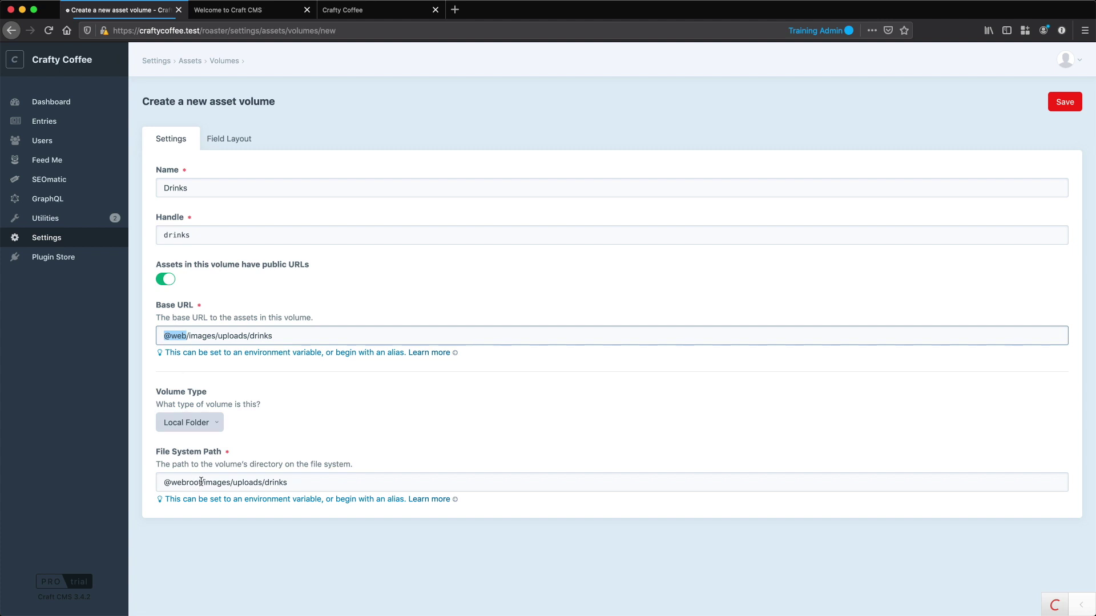
{"action": "left_click_drag", "start_coordinate": [201, 482], "coordinate": [163, 483]}
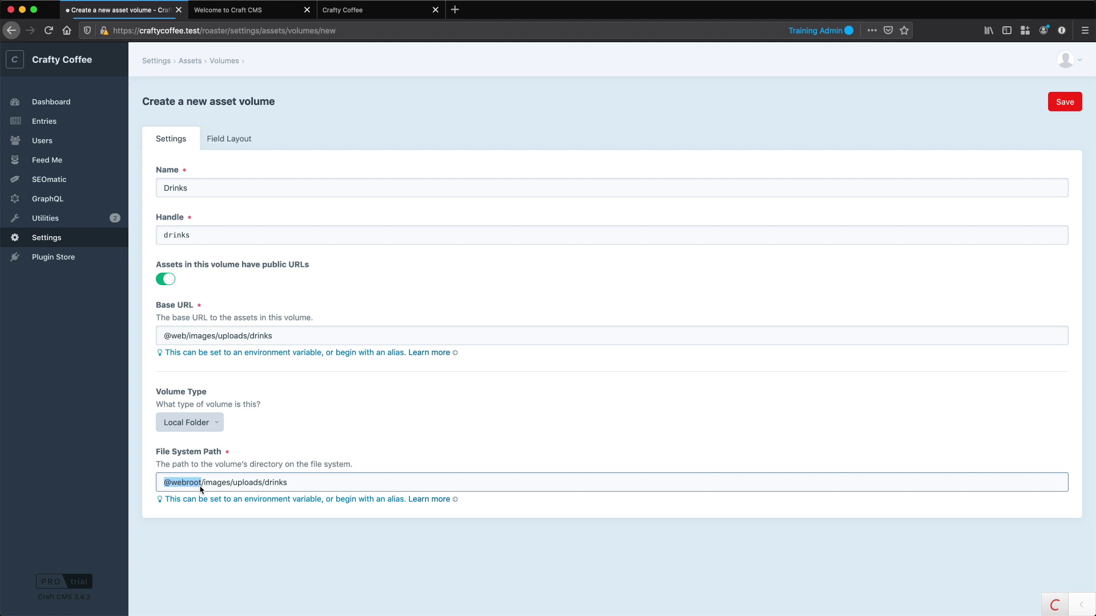
- Save the new Drinks asset volume
{"action": "left_click", "coordinate": [423, 274]}
{"action": "left_click", "coordinate": [1067, 102]}
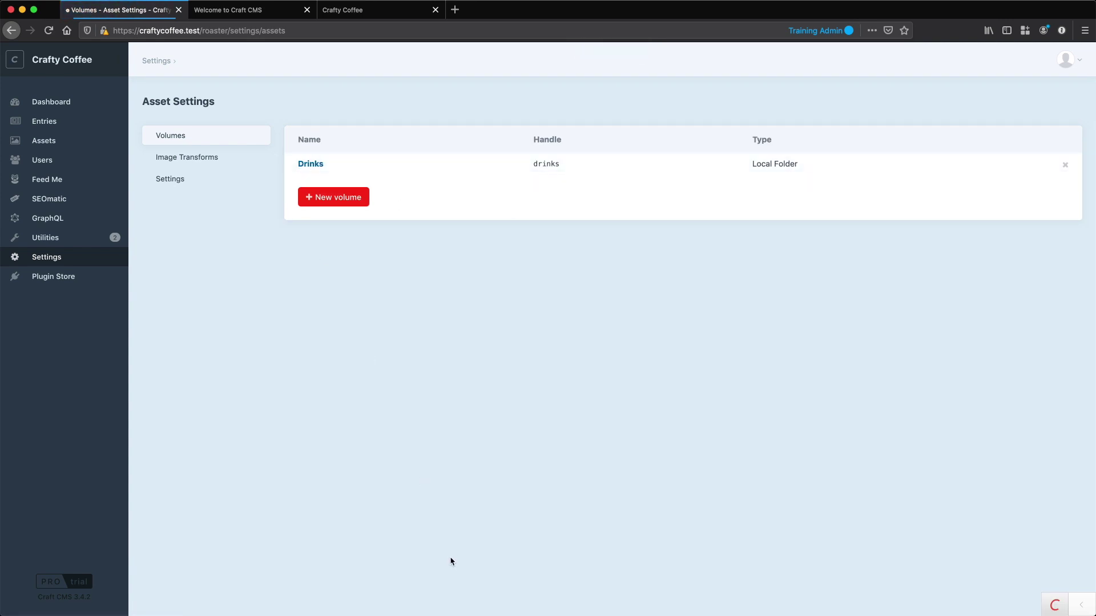
- Switch to the code editor and expand the project's web/images/uploads/drinks folder in the file tree
{"action": "key", "text": "super+Tab"}
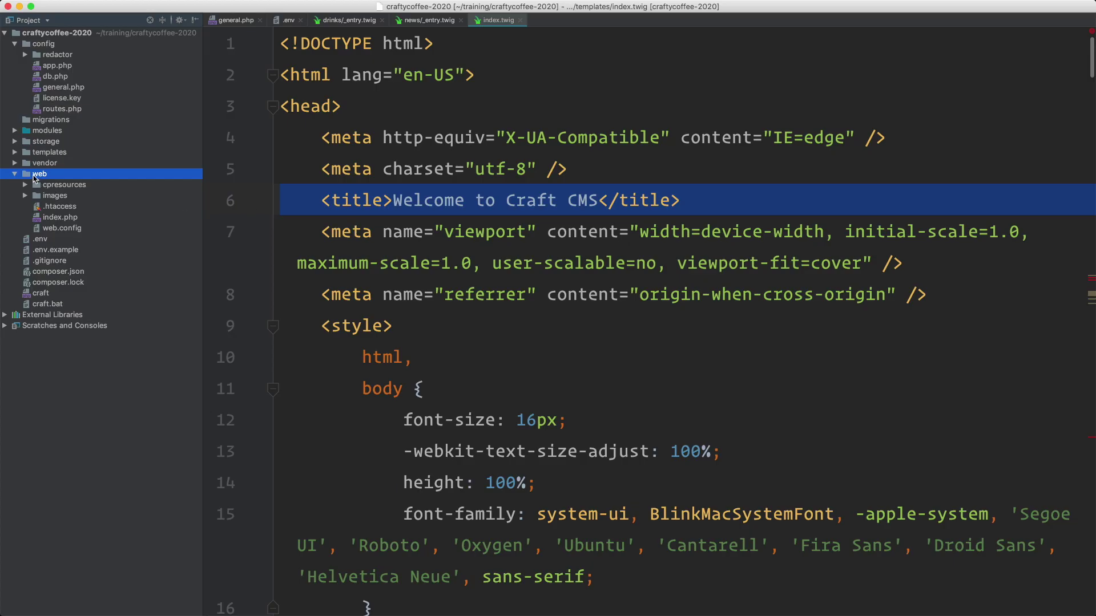
{"action": "left_click", "coordinate": [47, 199]}
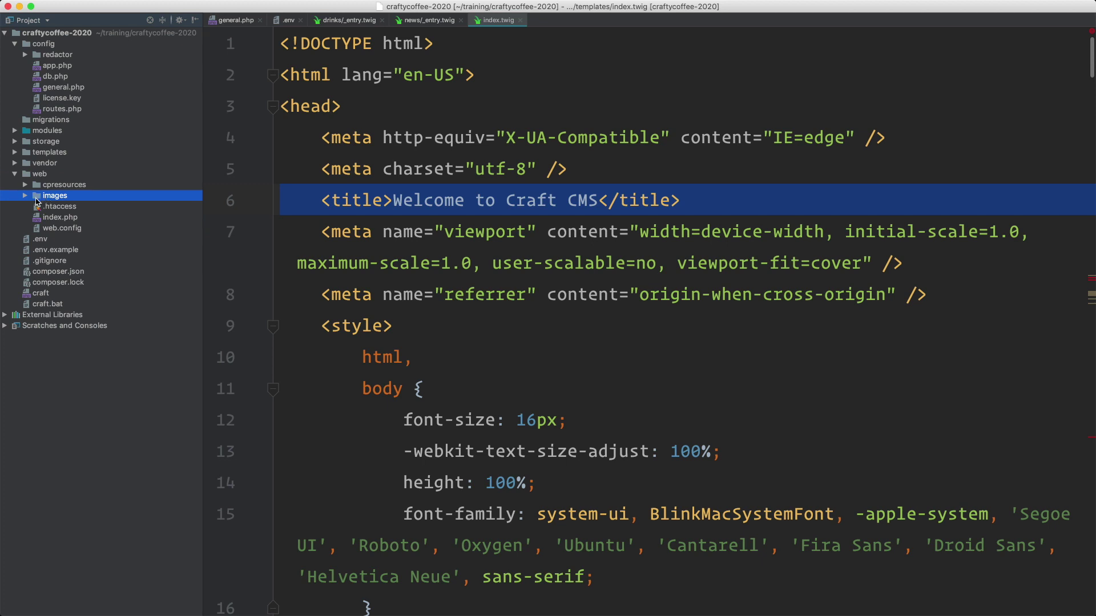
{"action": "left_click", "coordinate": [25, 196]}
{"action": "left_click", "coordinate": [35, 207]}
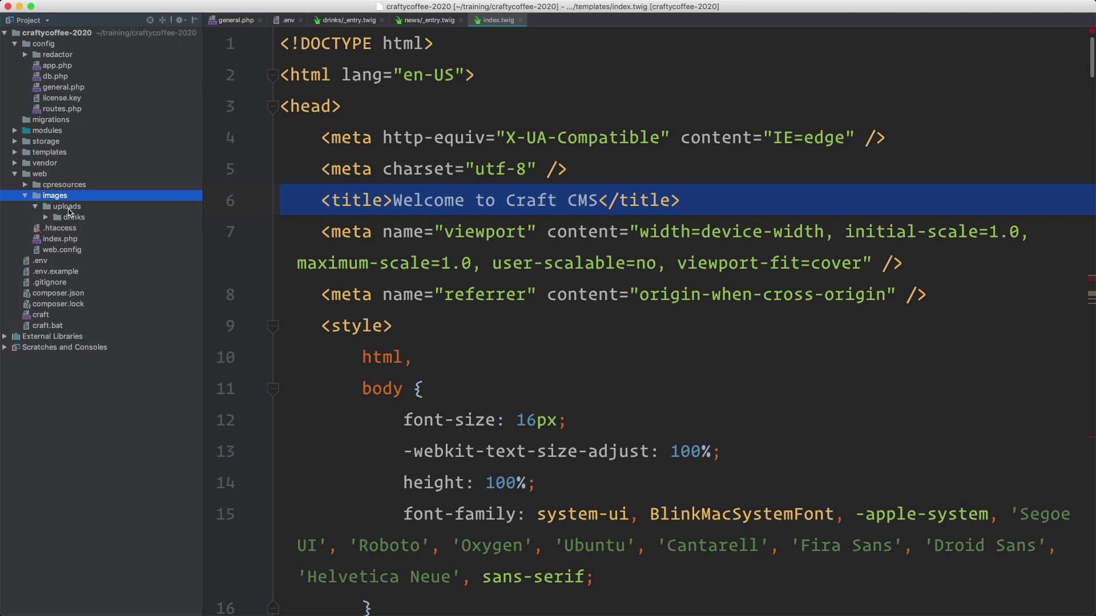
{"action": "left_click", "coordinate": [46, 218]}
{"action": "left_click", "coordinate": [71, 221]}
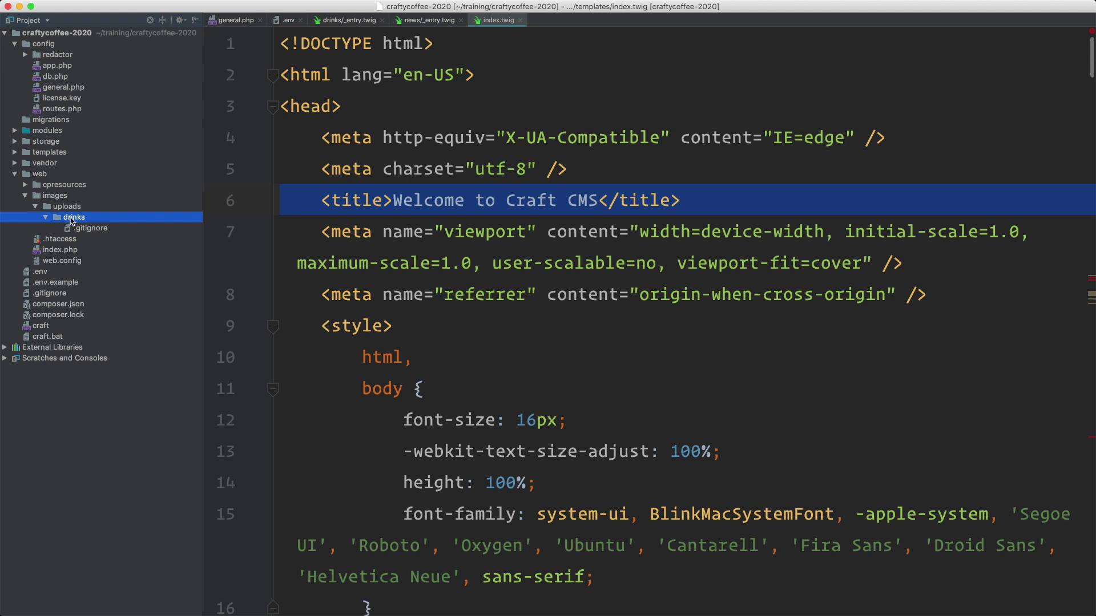
- Trace the folder path from web through images and uploads to drinks in the project tree
{"action": "left_click", "coordinate": [37, 175]}
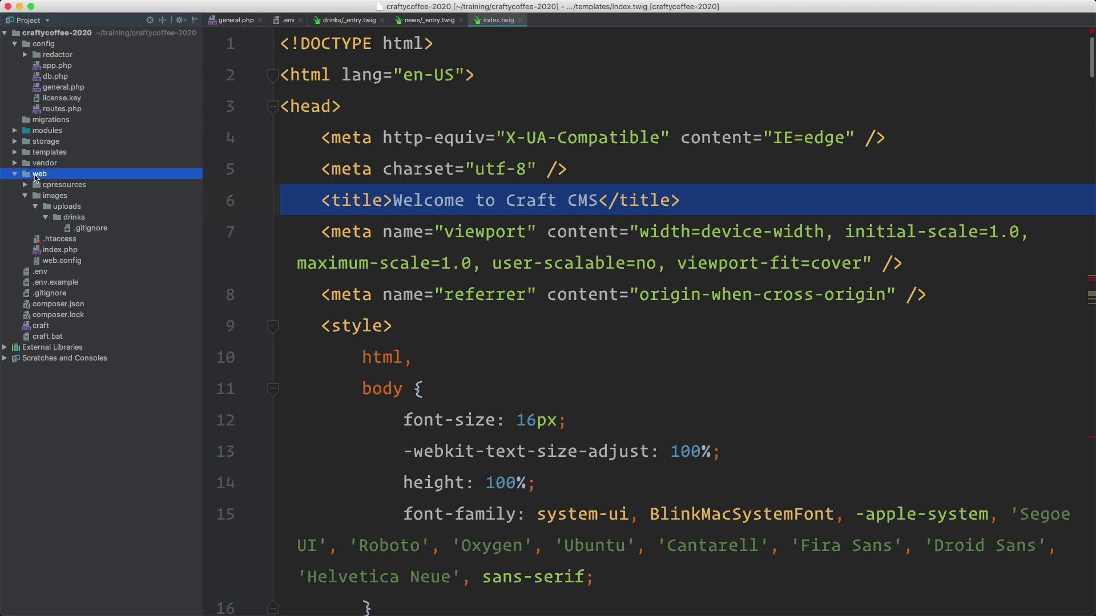
{"action": "left_click", "coordinate": [57, 198]}
{"action": "left_click", "coordinate": [64, 209]}
{"action": "left_click", "coordinate": [72, 219]}
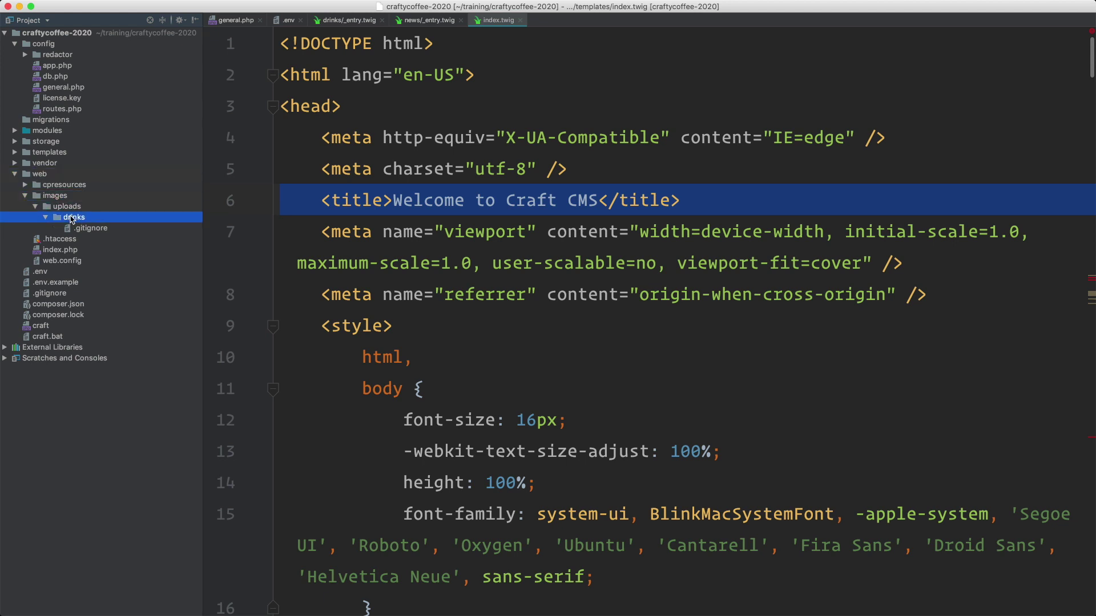
{"action": "left_click", "coordinate": [40, 176]}
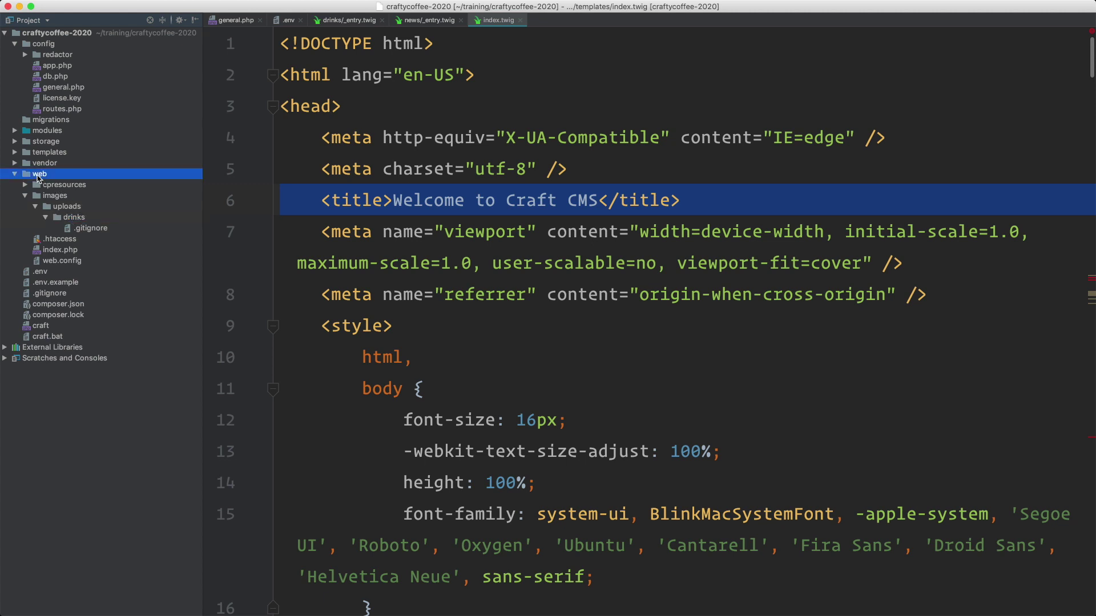
{"action": "left_click", "coordinate": [48, 205]}
{"action": "left_click", "coordinate": [49, 197]}
{"action": "left_click", "coordinate": [48, 176]}
{"action": "left_click", "coordinate": [54, 197]}
{"action": "left_click", "coordinate": [60, 208]}
{"action": "left_click", "coordinate": [66, 219]}
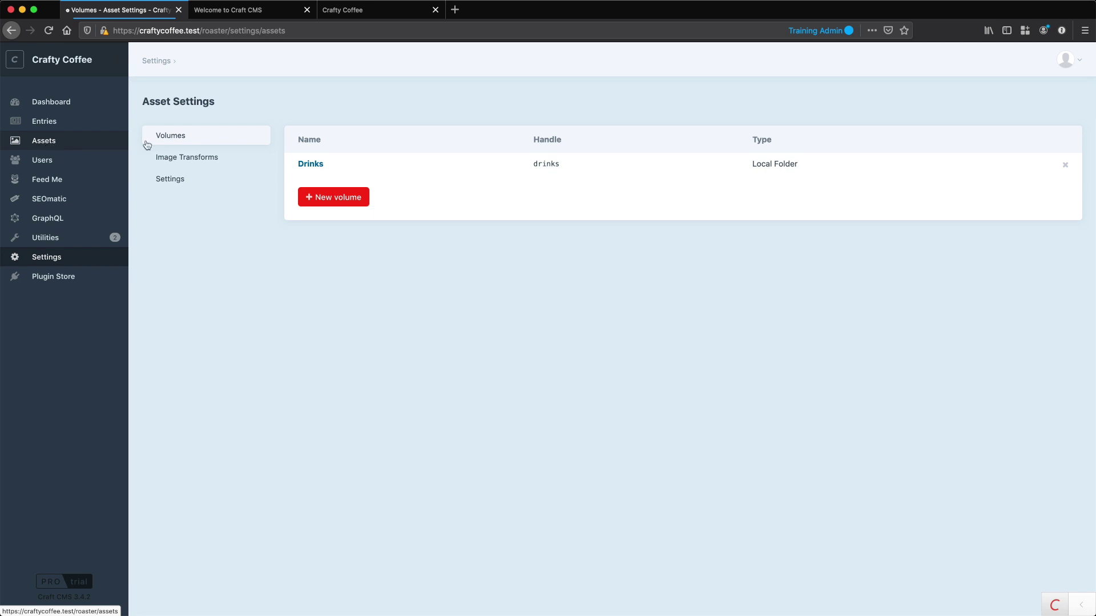
- Upload espresso-shot.jpg from training/craftcoffee-static/images/drinks to the Drinks asset volume
{"action": "left_click", "coordinate": [61, 147]}
{"action": "left_click", "coordinate": [170, 139]}
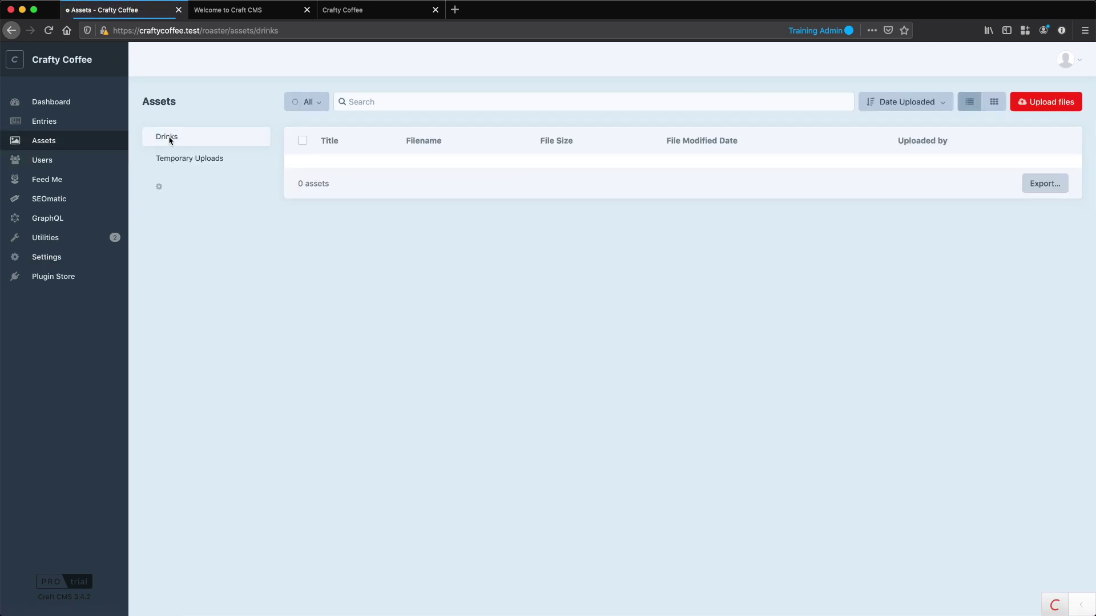
{"action": "left_click", "coordinate": [1046, 101]}
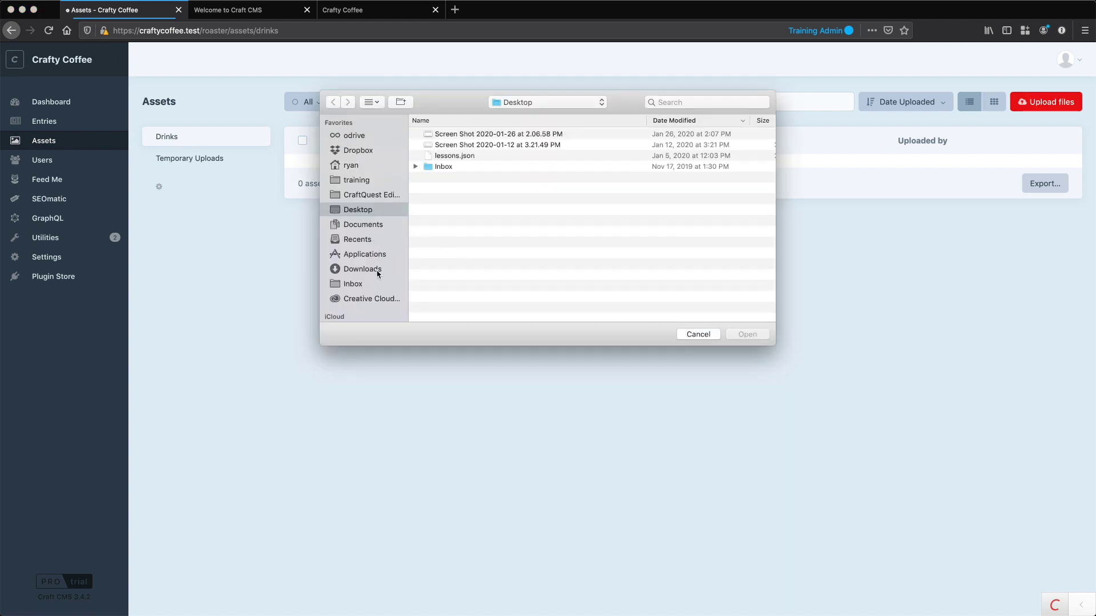
{"action": "left_click", "coordinate": [361, 180]}
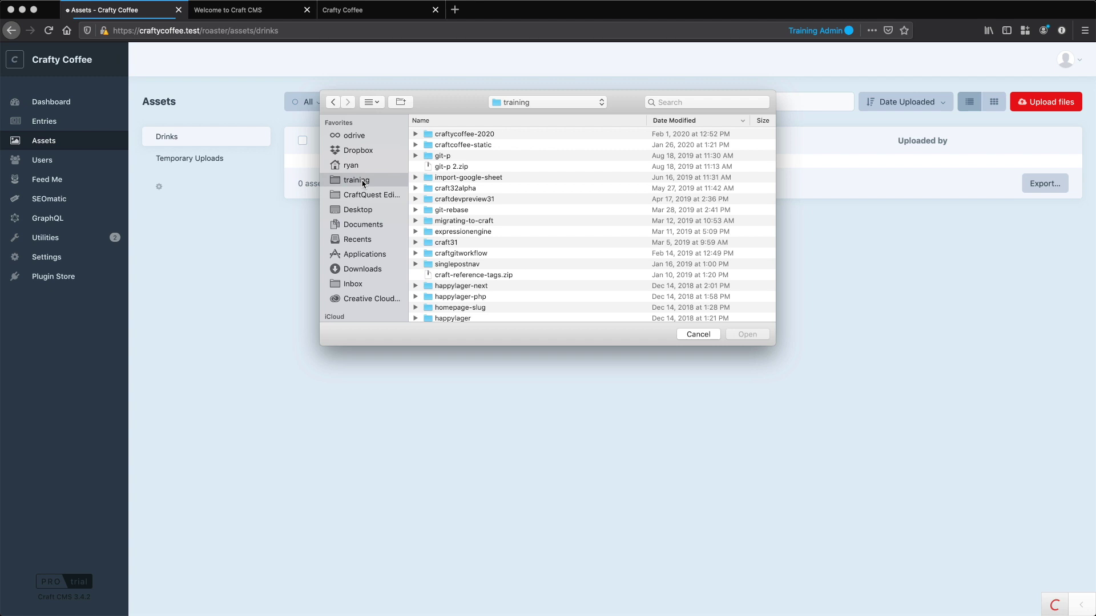
{"action": "left_click", "coordinate": [468, 146]}
{"action": "double_click", "coordinate": [468, 146]}
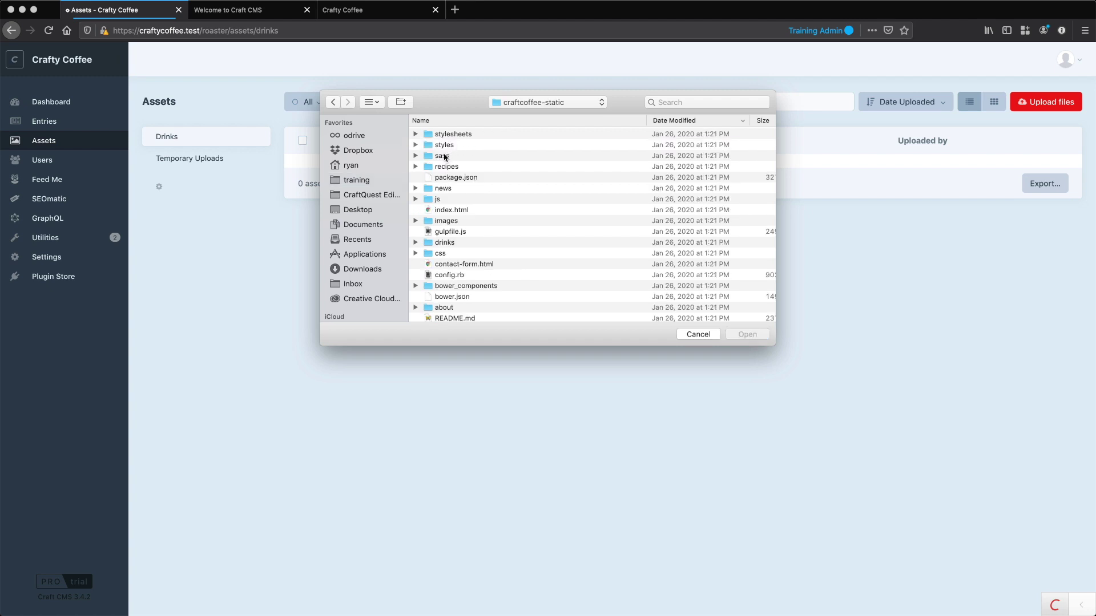
{"action": "double_click", "coordinate": [448, 221]}
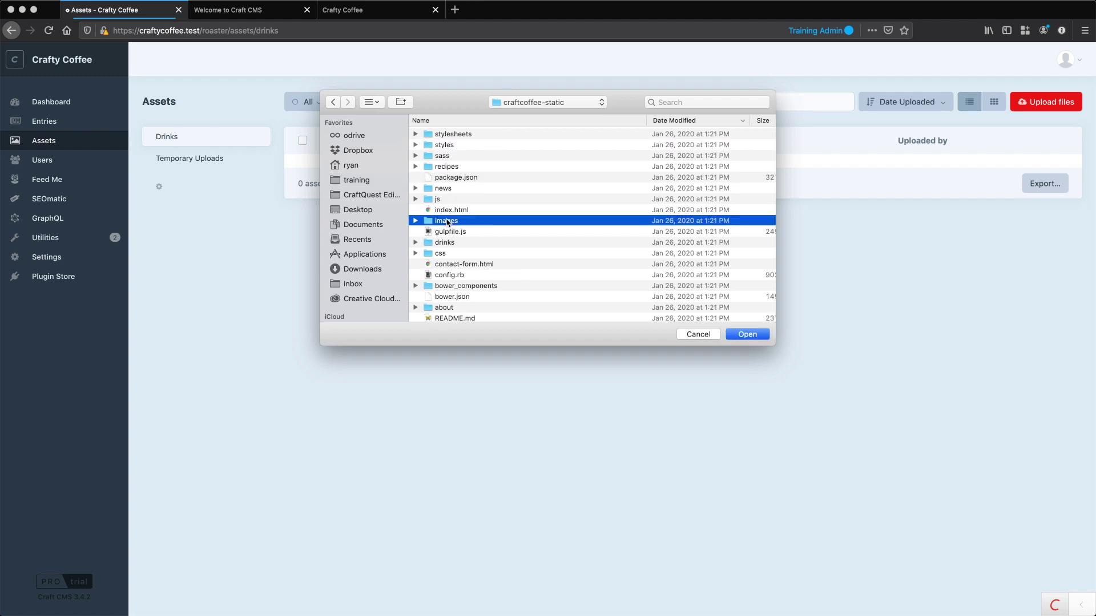
{"action": "double_click", "coordinate": [449, 156]}
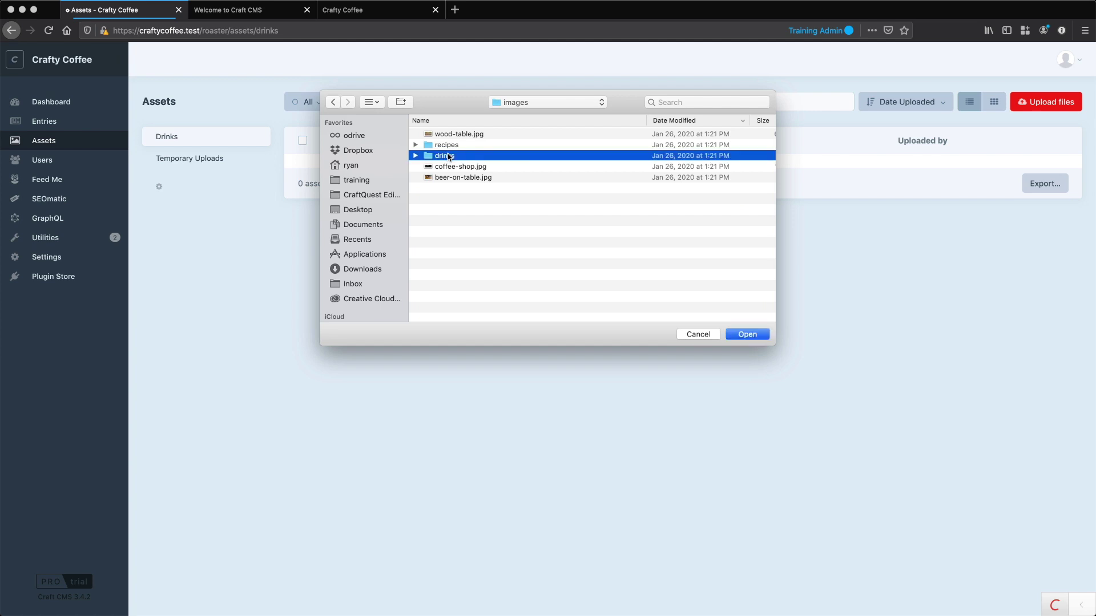
{"action": "left_click", "coordinate": [455, 145]}
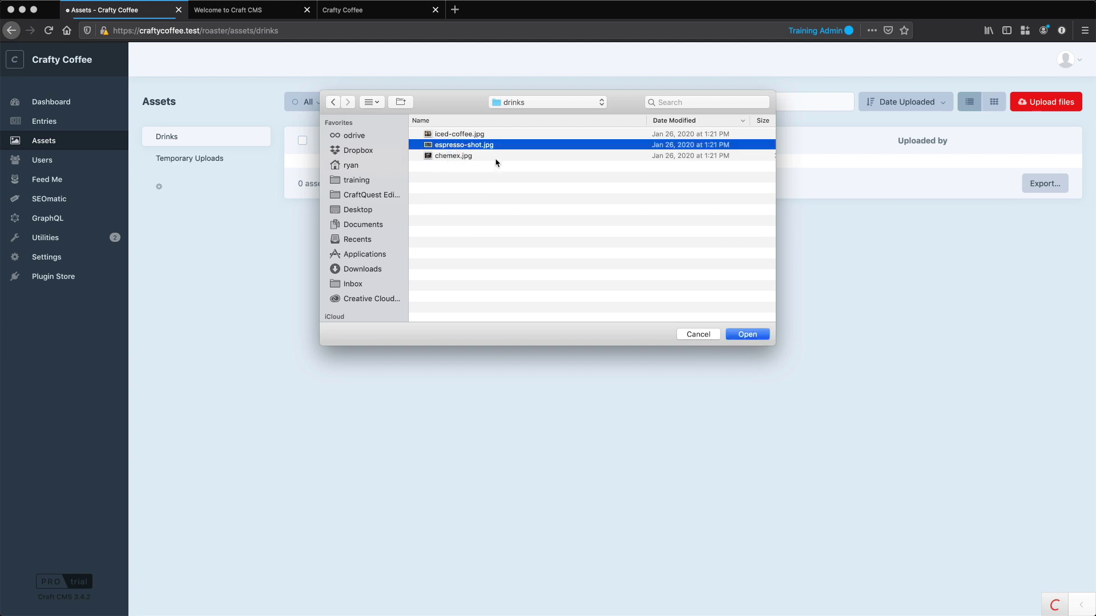
{"action": "left_click", "coordinate": [749, 335]}
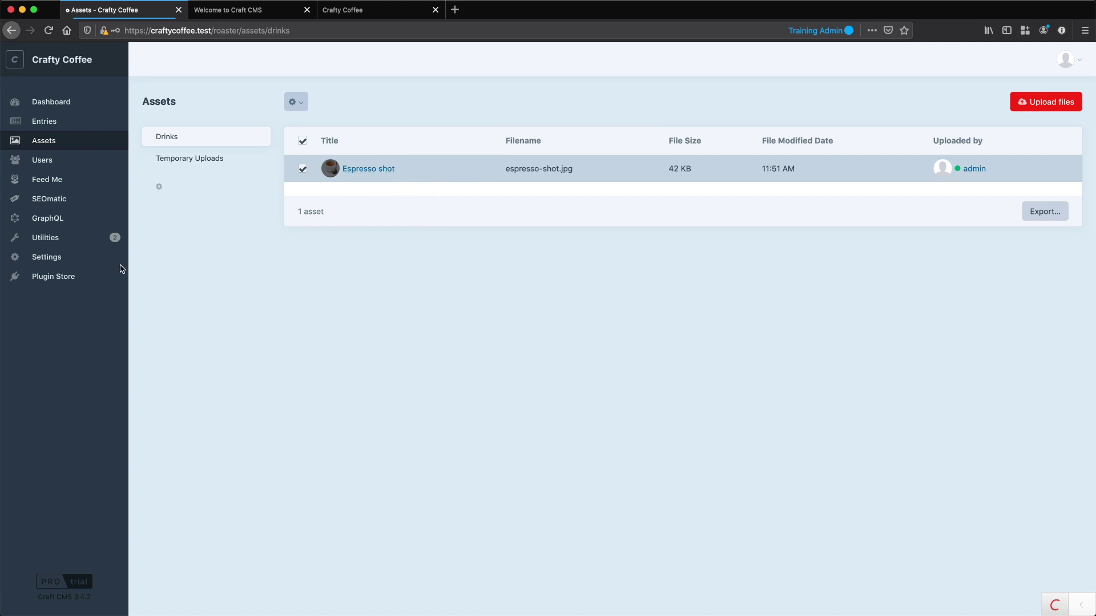
- Start a new custom field in the Drinks field group and name it Drink Image
{"action": "left_click", "coordinate": [32, 258]}
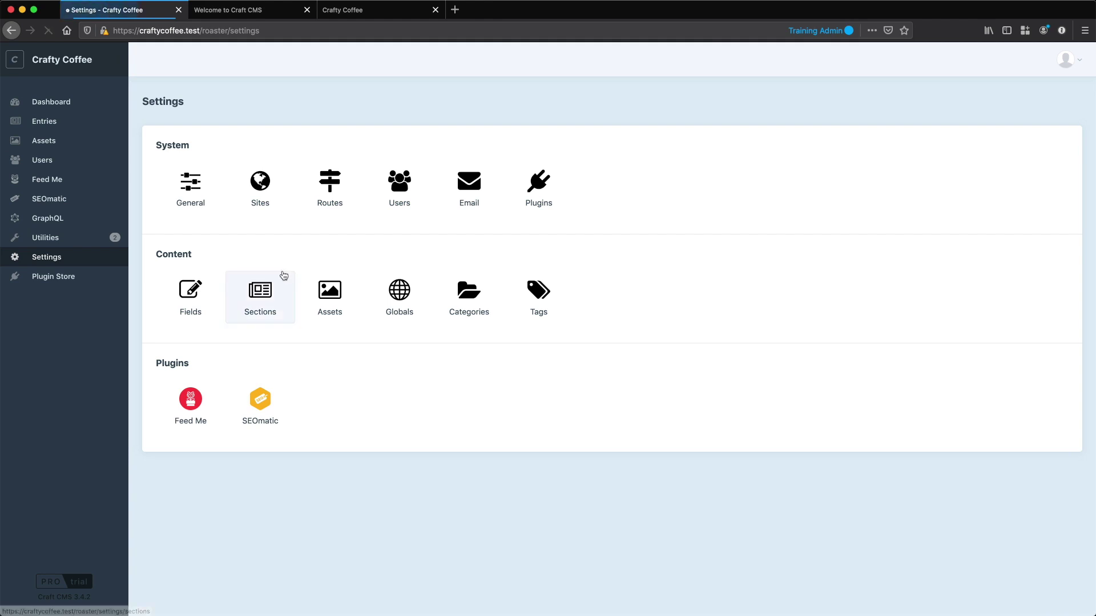
{"action": "left_click", "coordinate": [191, 298]}
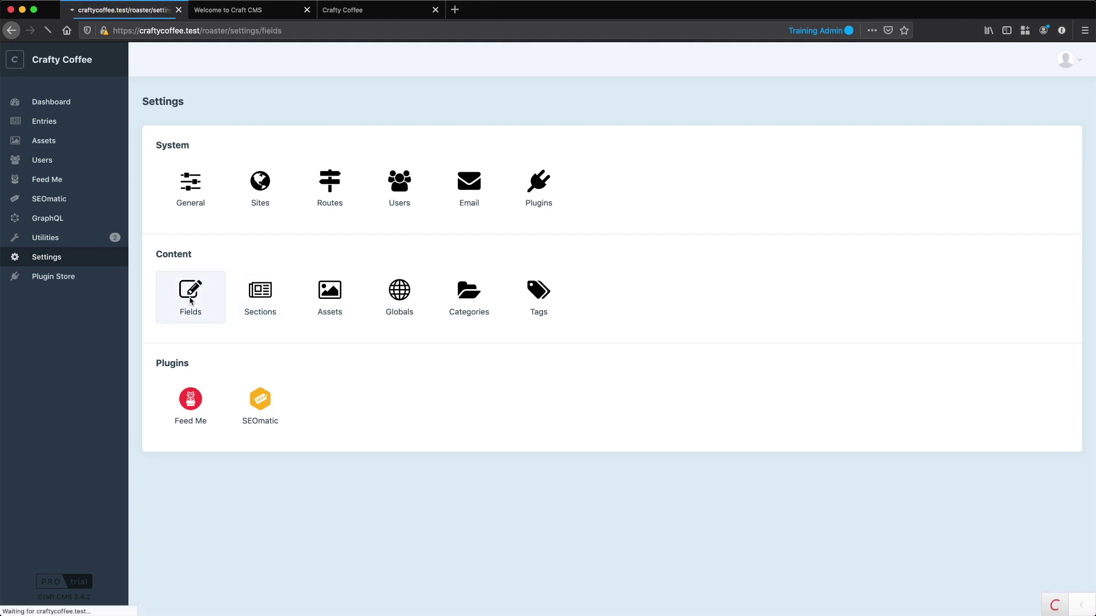
{"action": "left_click", "coordinate": [181, 180]}
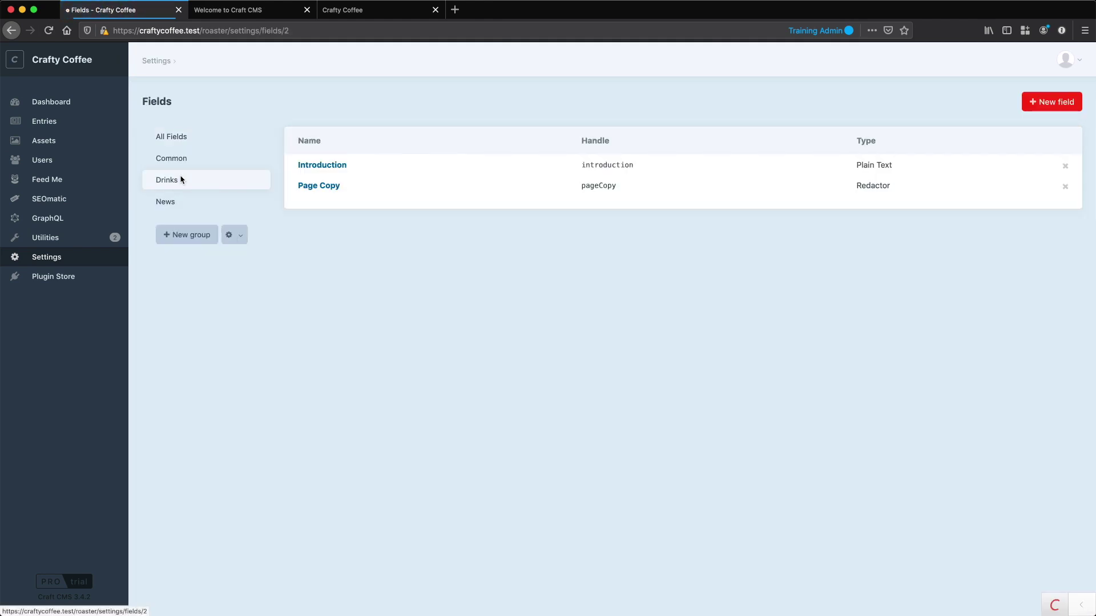
{"action": "left_click", "coordinate": [1052, 102]}
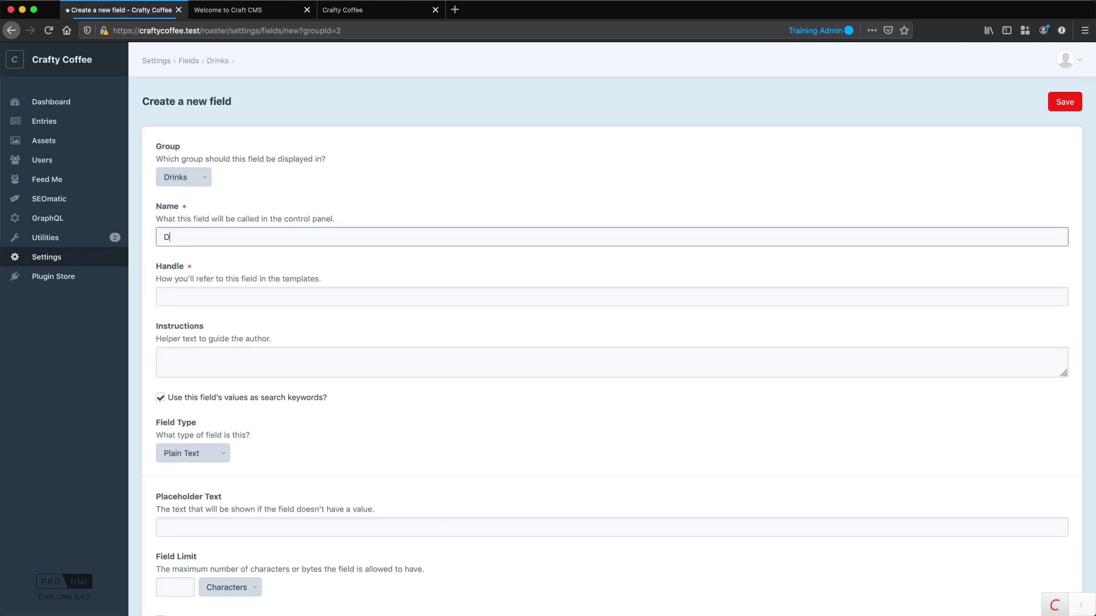
{"action": "type", "text": "ge"}
{"action": "key", "text": "super+a"}
{"action": "type", "text": "Drink Ima"}
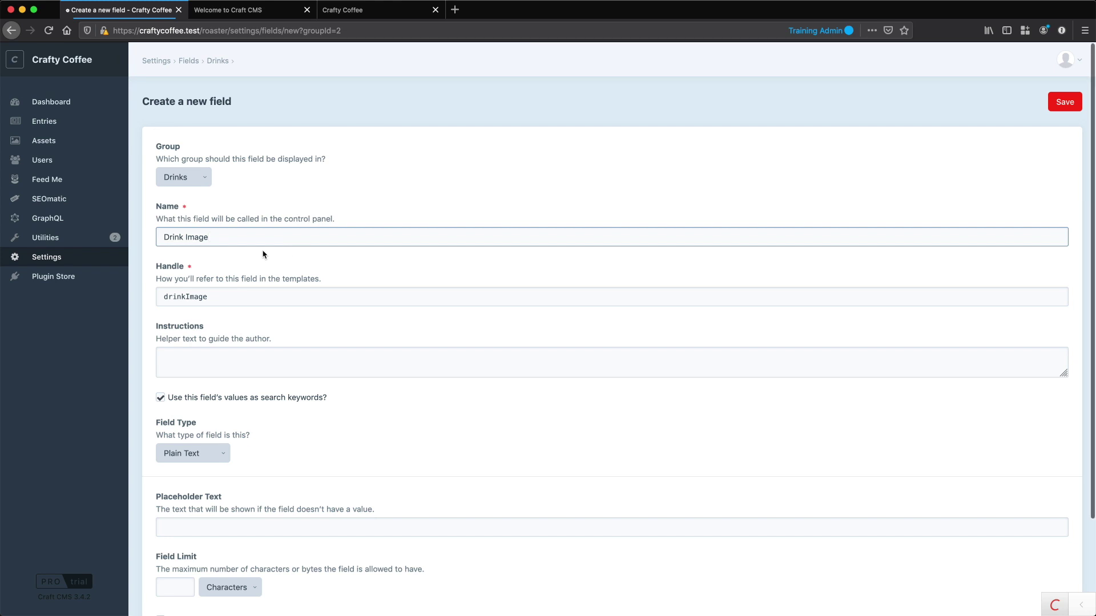
- Set the Drink Image field's type to Assets
{"action": "scroll", "coordinate": [263, 254], "scroll_direction": "down", "scroll_amount": 1}
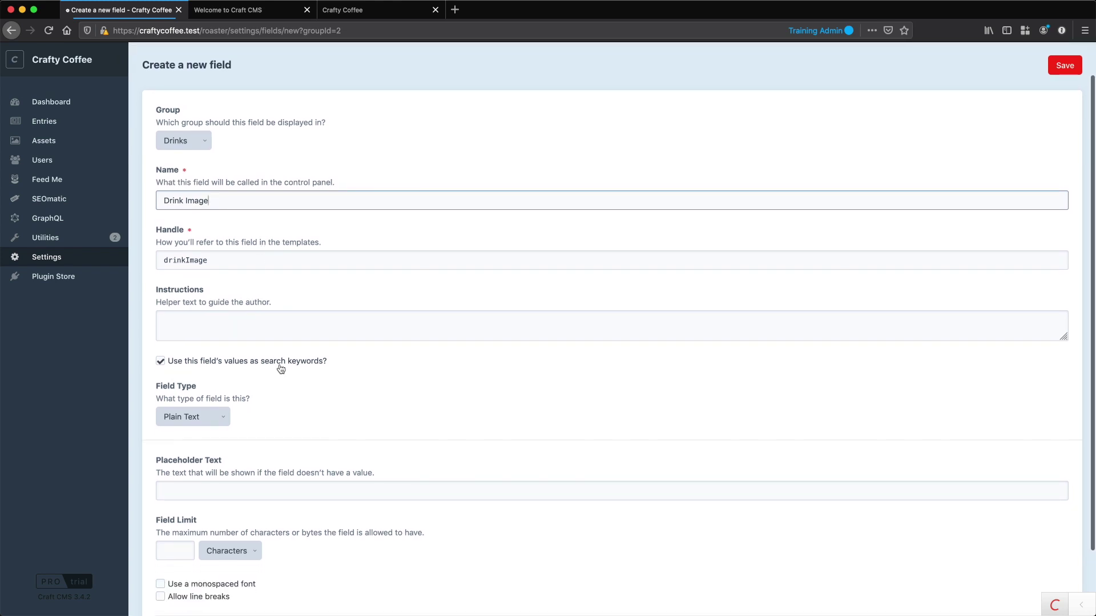
{"action": "scroll", "coordinate": [280, 368], "scroll_direction": "down", "scroll_amount": 2}
{"action": "left_click", "coordinate": [219, 345]}
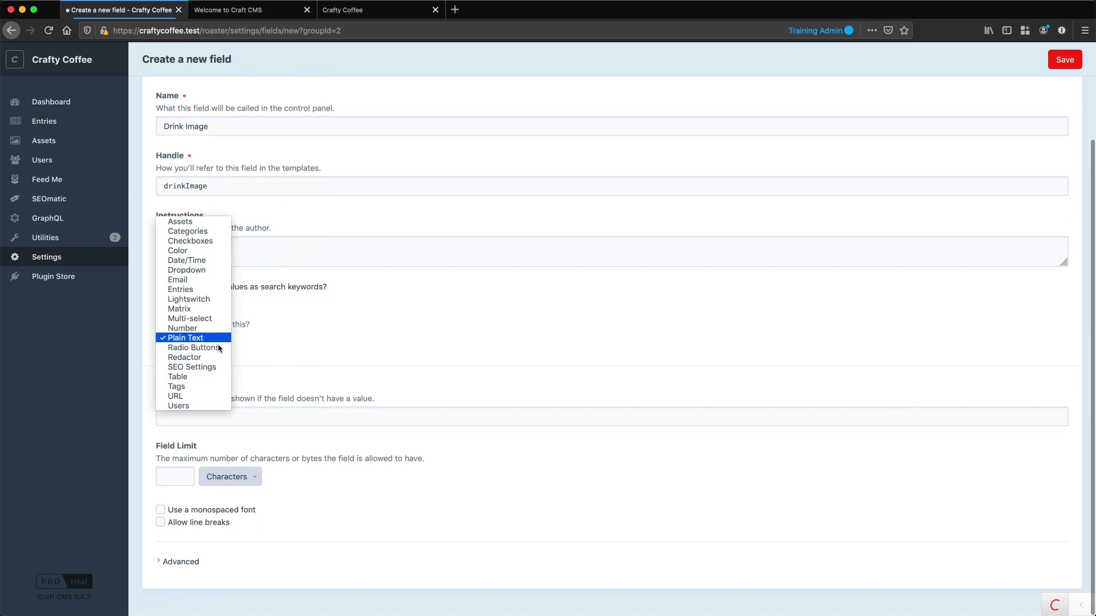
{"action": "key", "text": "Return"}
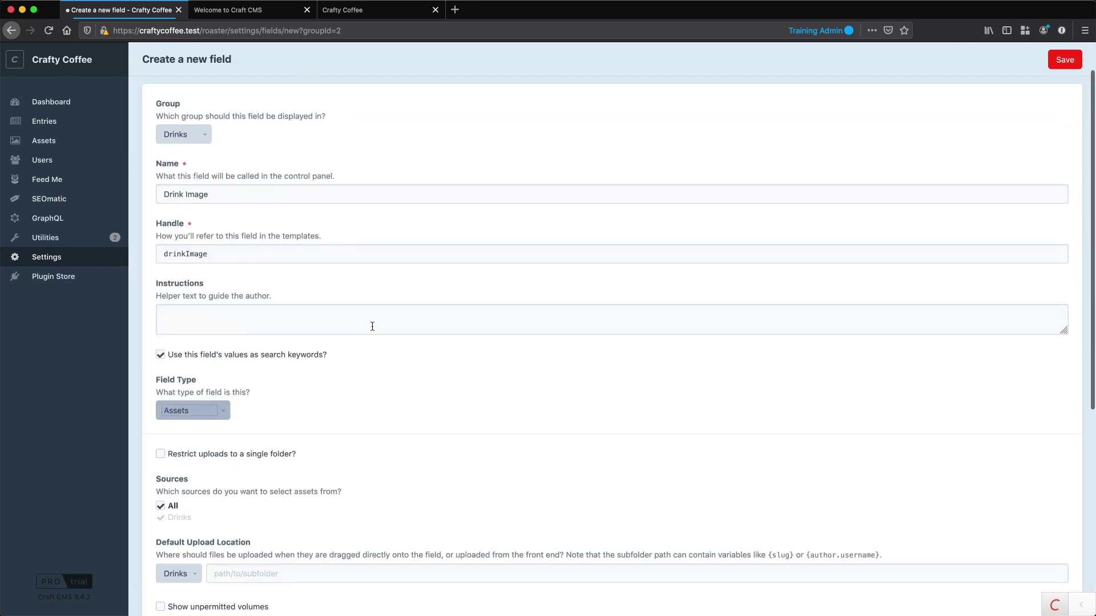
- Restrict the field's asset sources to the Drinks volume instead of All
{"action": "scroll", "coordinate": [357, 499], "scroll_direction": "down", "scroll_amount": 5}
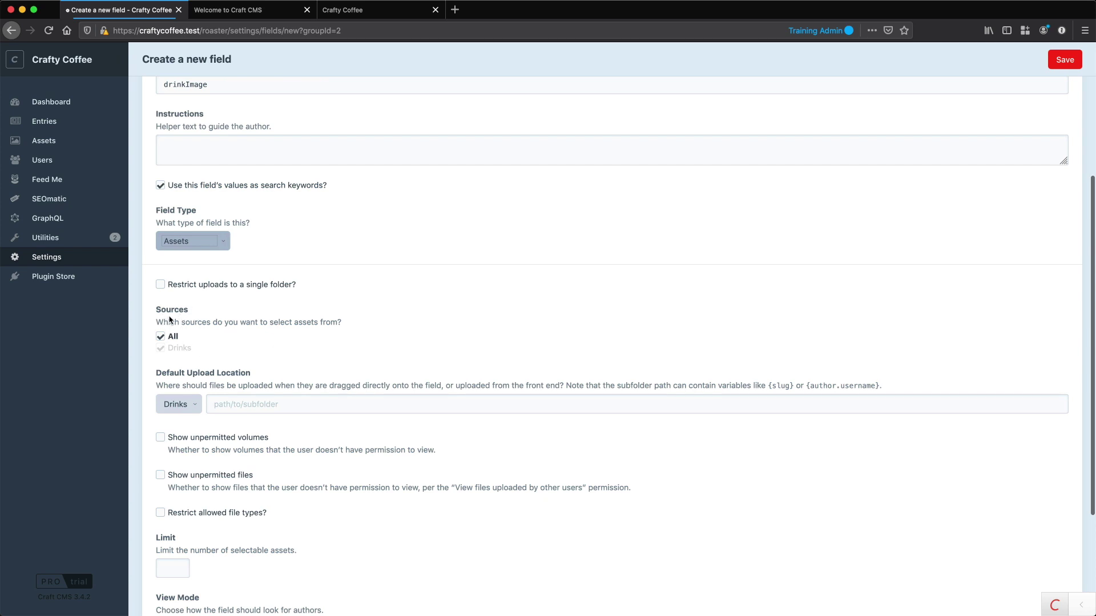
{"action": "left_click", "coordinate": [162, 339]}
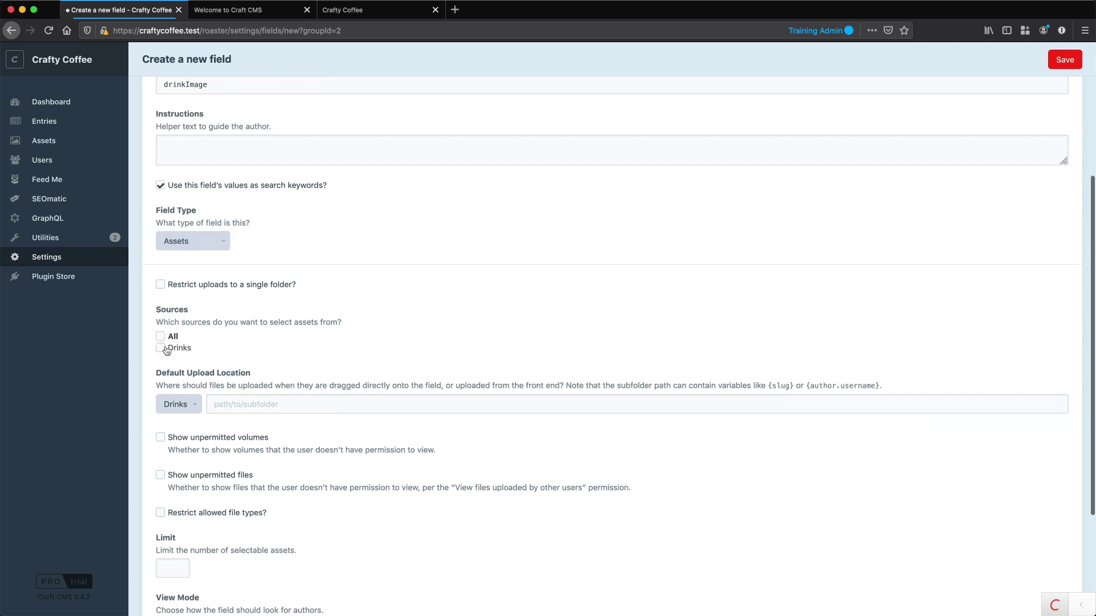
{"action": "left_click", "coordinate": [166, 350]}
- Review the Name entered for the new field, highlighting the word Drink in it
{"action": "scroll", "coordinate": [316, 321], "scroll_direction": "up", "scroll_amount": 4}
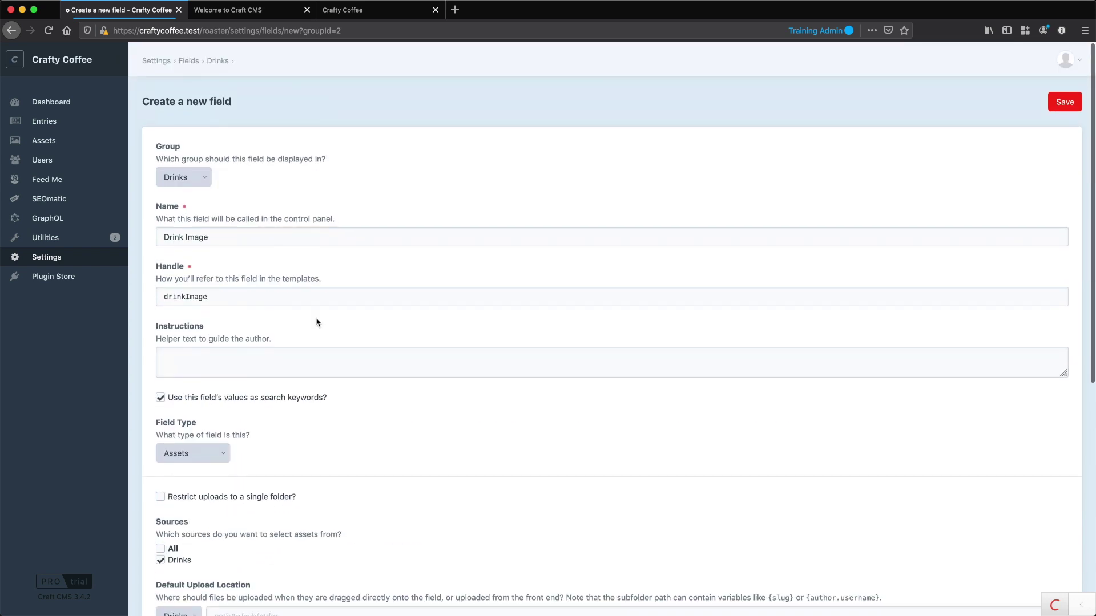
{"action": "triple_click", "coordinate": [217, 237]}
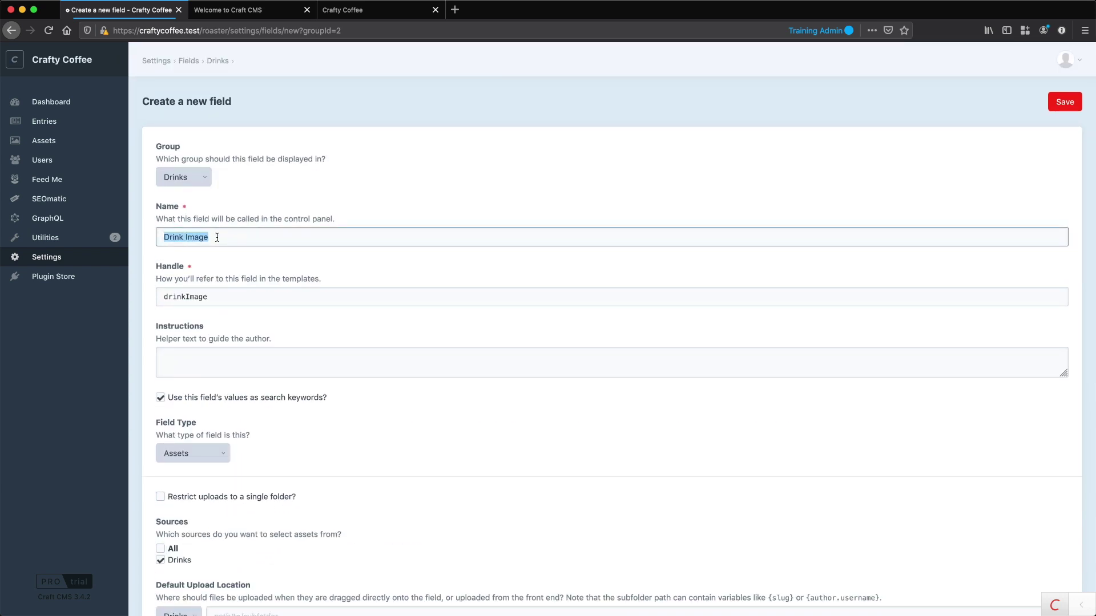
{"action": "left_click", "coordinate": [217, 238]}
{"action": "left_click_drag", "start_coordinate": [187, 238], "coordinate": [143, 232]}
{"action": "left_click", "coordinate": [222, 238]}
{"action": "scroll", "coordinate": [337, 445], "scroll_direction": "down", "scroll_amount": 5}
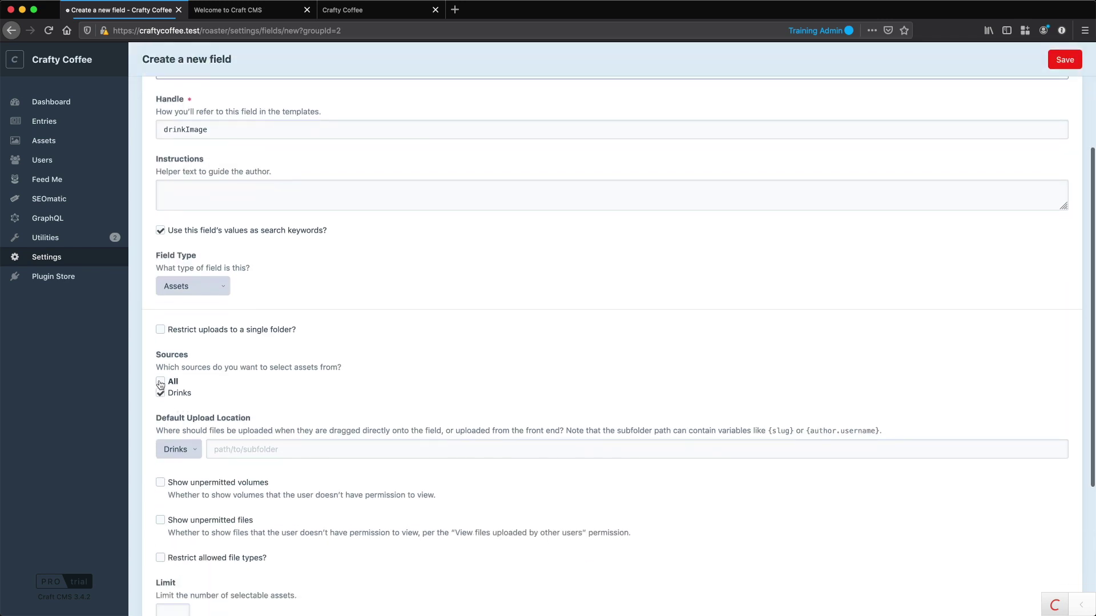
- Toggle the All source on and off, recheck the field's Name and Handle, and reselect Drinks as the only source
{"action": "left_click", "coordinate": [161, 381]}
{"action": "left_click", "coordinate": [160, 381]}
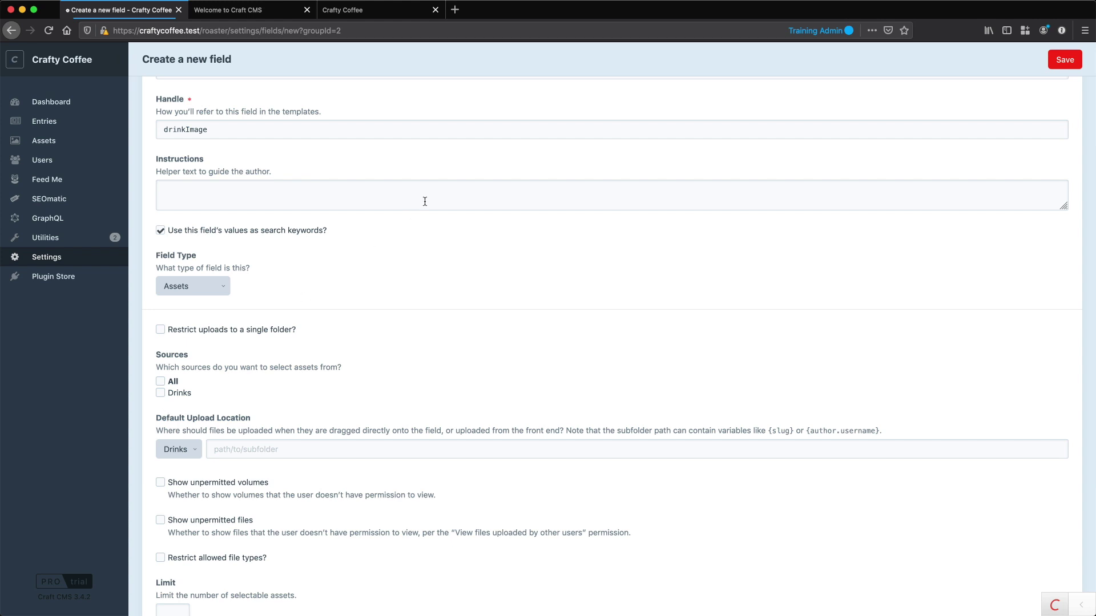
{"action": "scroll", "coordinate": [425, 202], "scroll_direction": "up", "scroll_amount": 3}
{"action": "left_click", "coordinate": [240, 238]}
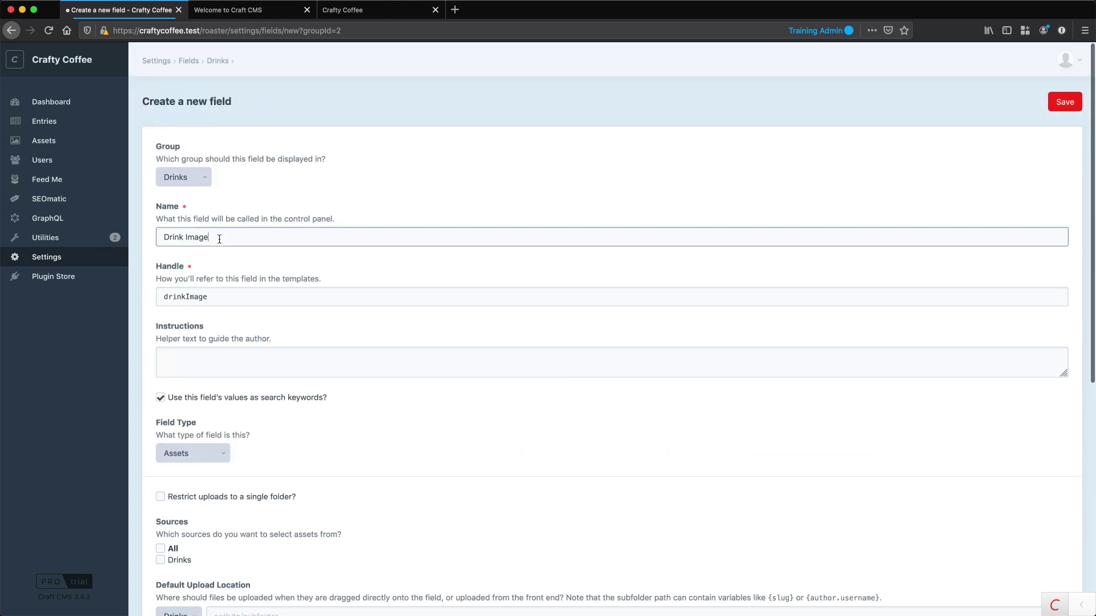
{"action": "key", "text": "super+a"}
{"action": "double_click", "coordinate": [284, 295]}
{"action": "left_click", "coordinate": [278, 354]}
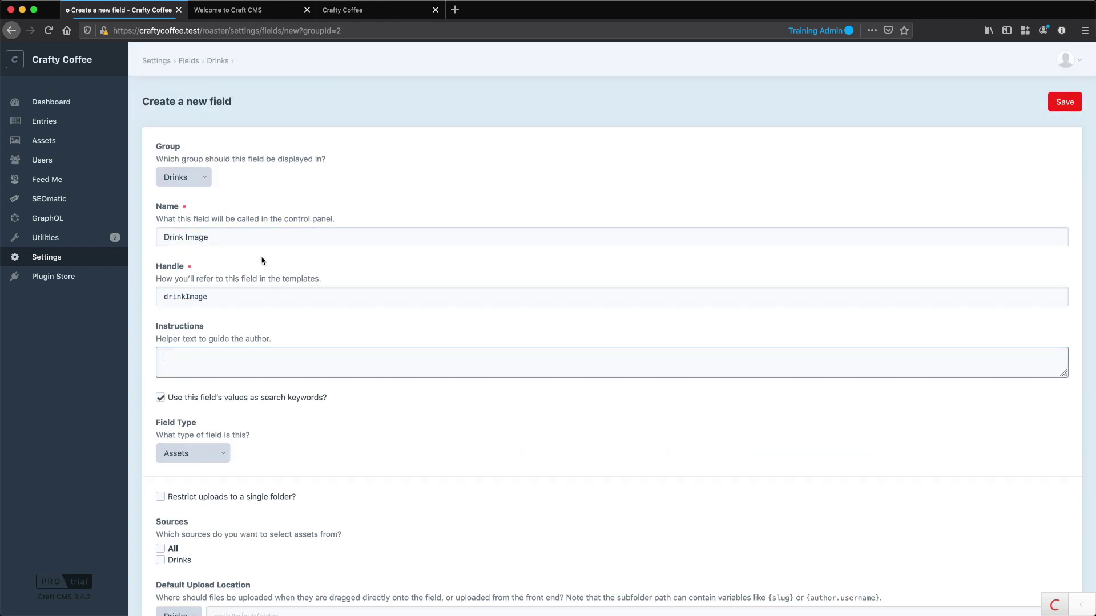
{"action": "scroll", "coordinate": [331, 470], "scroll_direction": "down", "scroll_amount": 3}
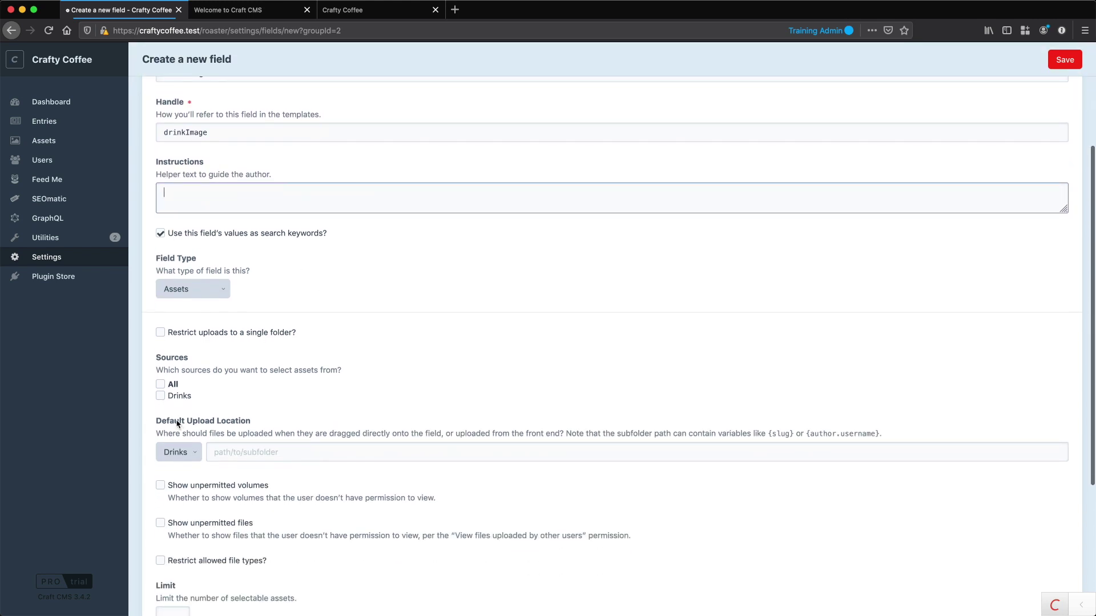
{"action": "left_click", "coordinate": [165, 400]}
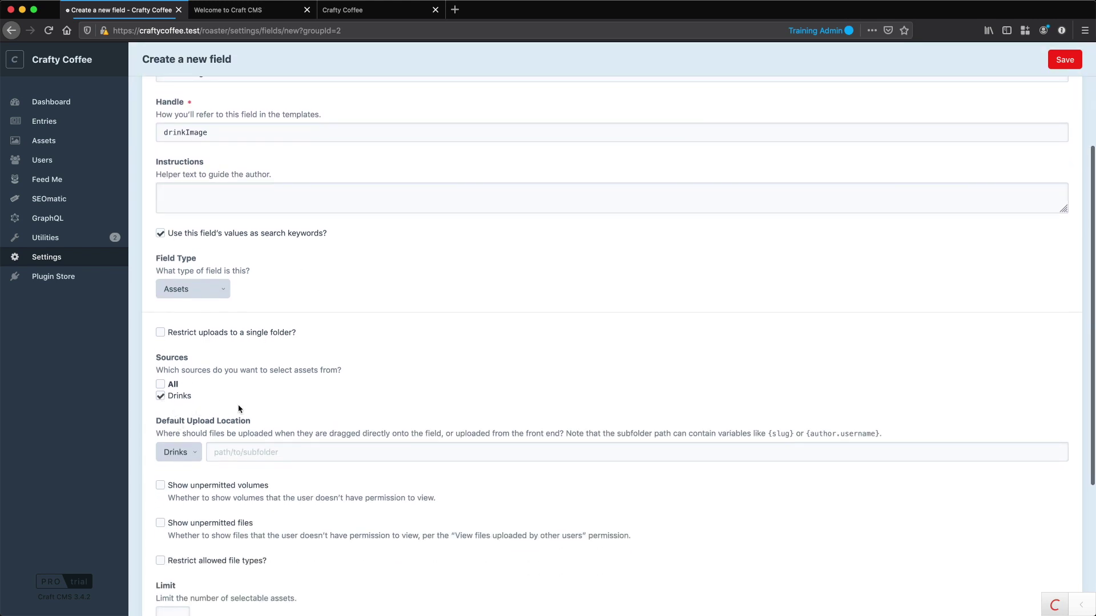
- Restrict the field's allowed file types to Image only
{"action": "scroll", "coordinate": [331, 381], "scroll_direction": "down", "scroll_amount": 1}
{"action": "scroll", "coordinate": [331, 381], "scroll_direction": "down", "scroll_amount": 1}
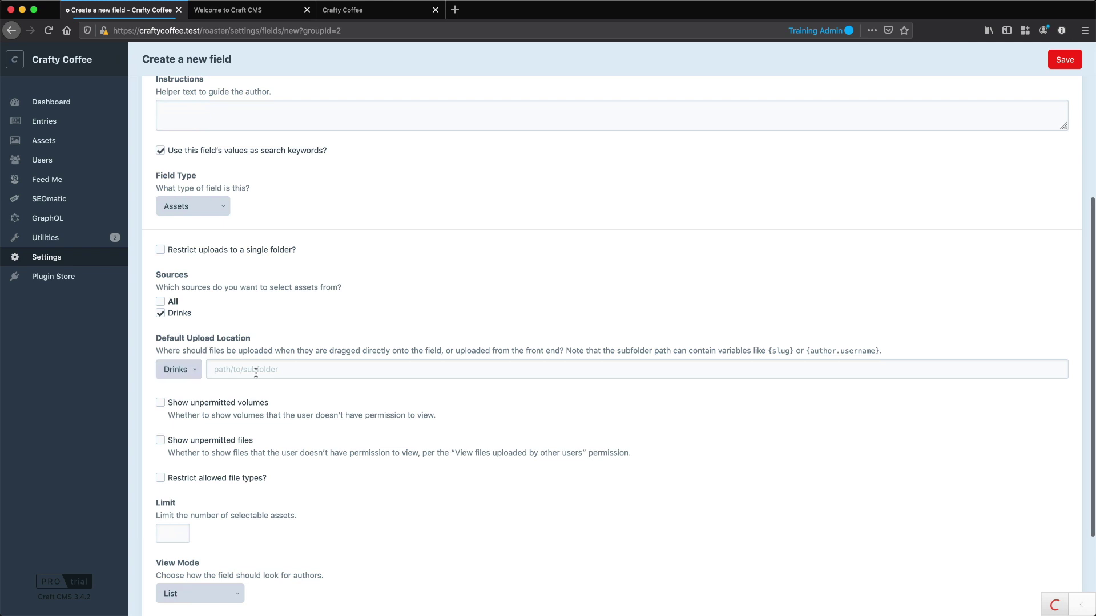
{"action": "scroll", "coordinate": [219, 450], "scroll_direction": "down", "scroll_amount": 2}
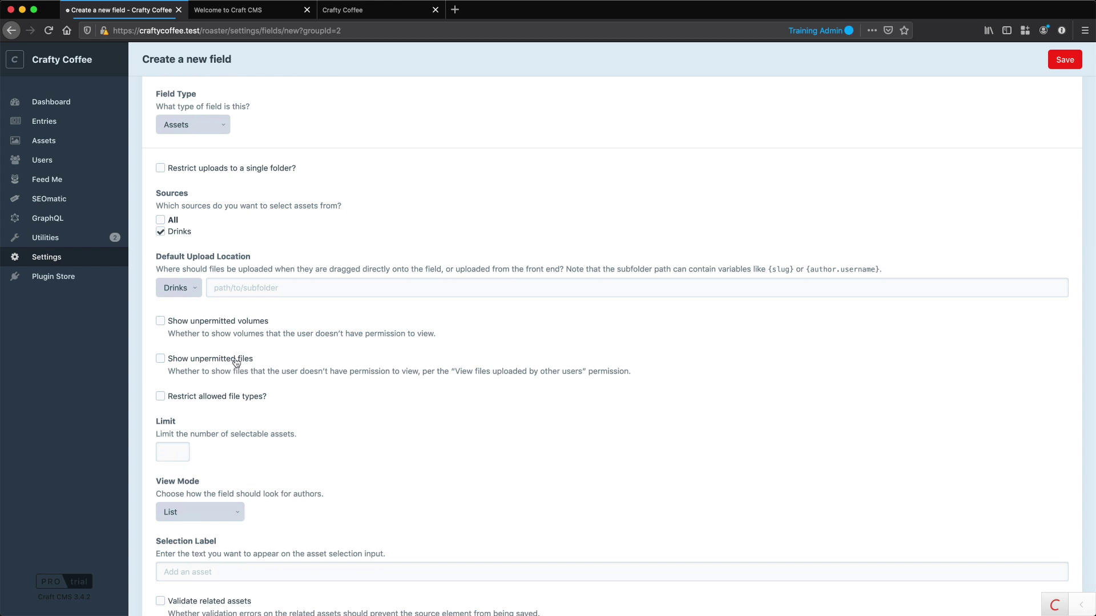
{"action": "left_click", "coordinate": [160, 396]}
{"action": "scroll", "coordinate": [179, 421], "scroll_direction": "down", "scroll_amount": 3}
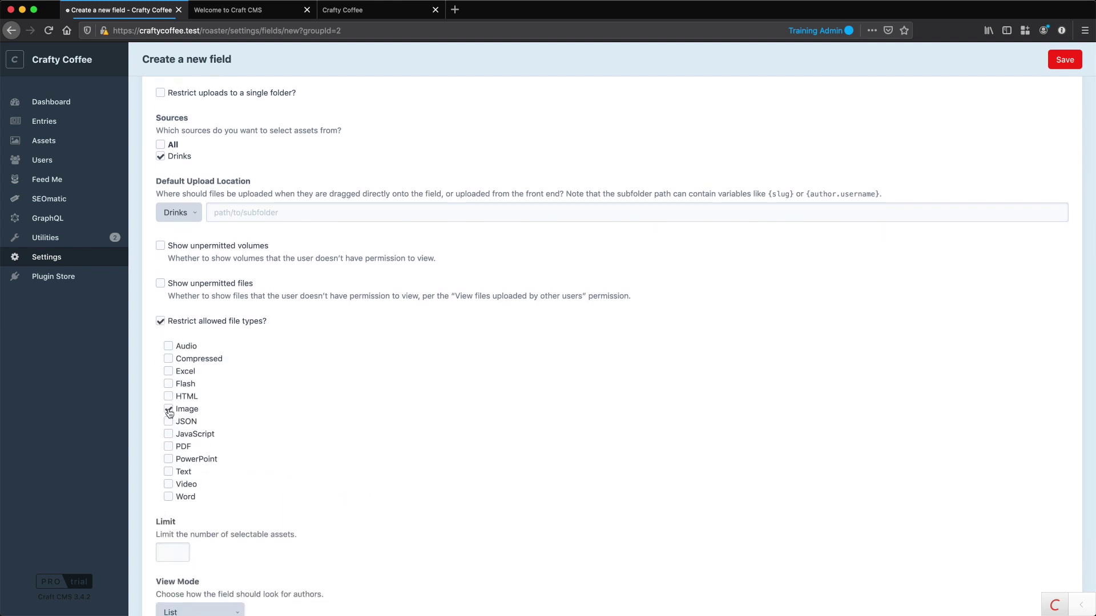
- Limit the field to 1 selectable asset and set its view mode to Large Thumbnails
{"action": "scroll", "coordinate": [169, 412], "scroll_direction": "down", "scroll_amount": 5}
{"action": "left_click", "coordinate": [168, 431]}
{"action": "type", "text": "1"}
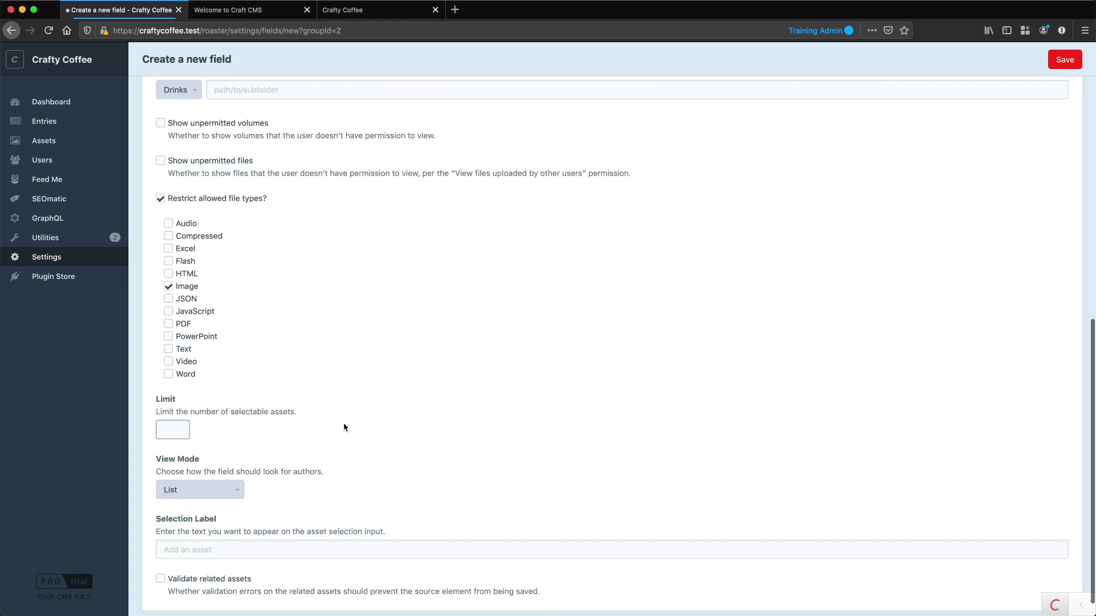
{"action": "left_click", "coordinate": [316, 433]}
{"action": "scroll", "coordinate": [317, 433], "scroll_direction": "down", "scroll_amount": 1}
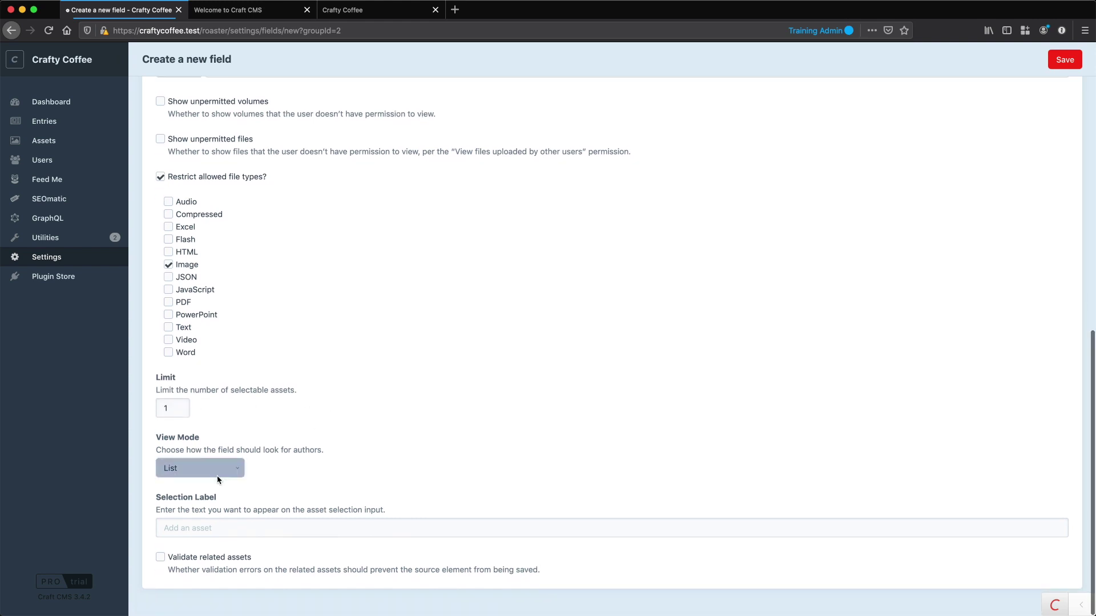
{"action": "left_click", "coordinate": [221, 470]}
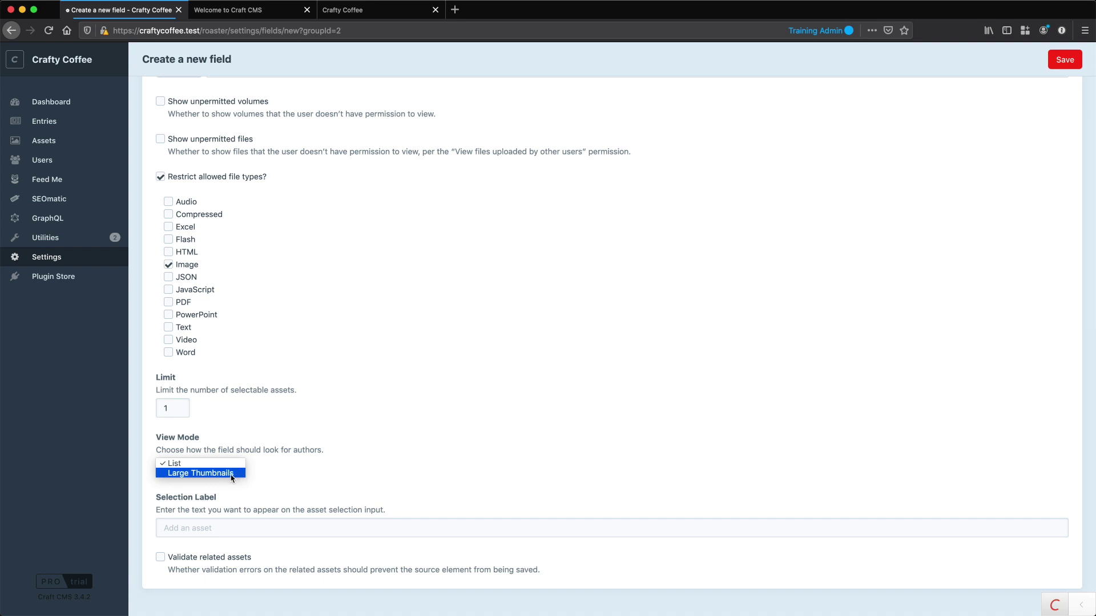
{"action": "left_click", "coordinate": [231, 473]}
- Set the field's selection label to "Add a drink image"
{"action": "left_click", "coordinate": [226, 529]}
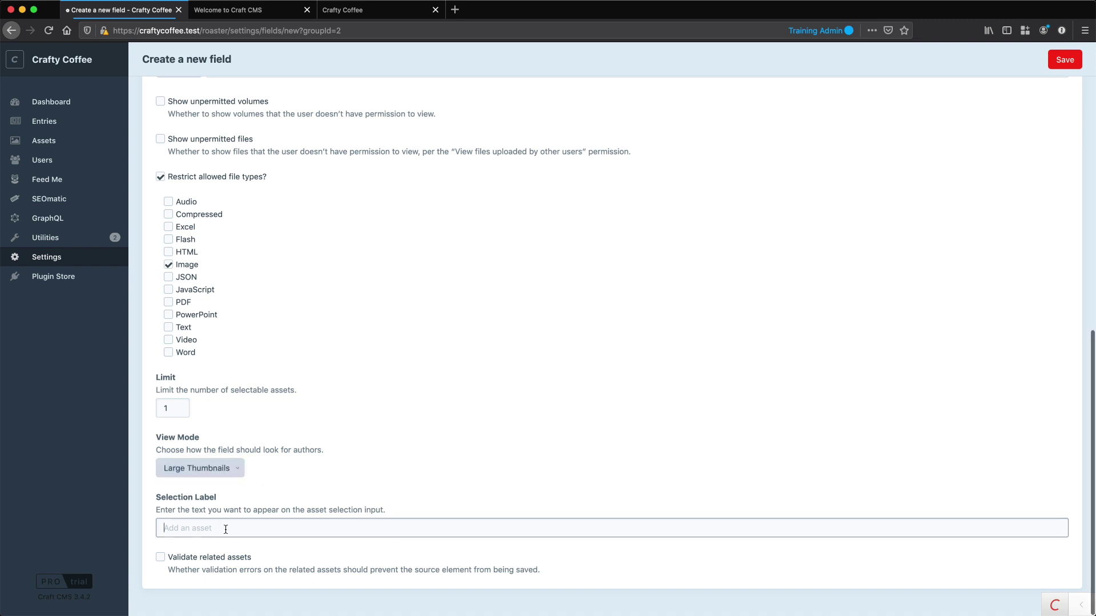
{"action": "type", "text": "Add a"}
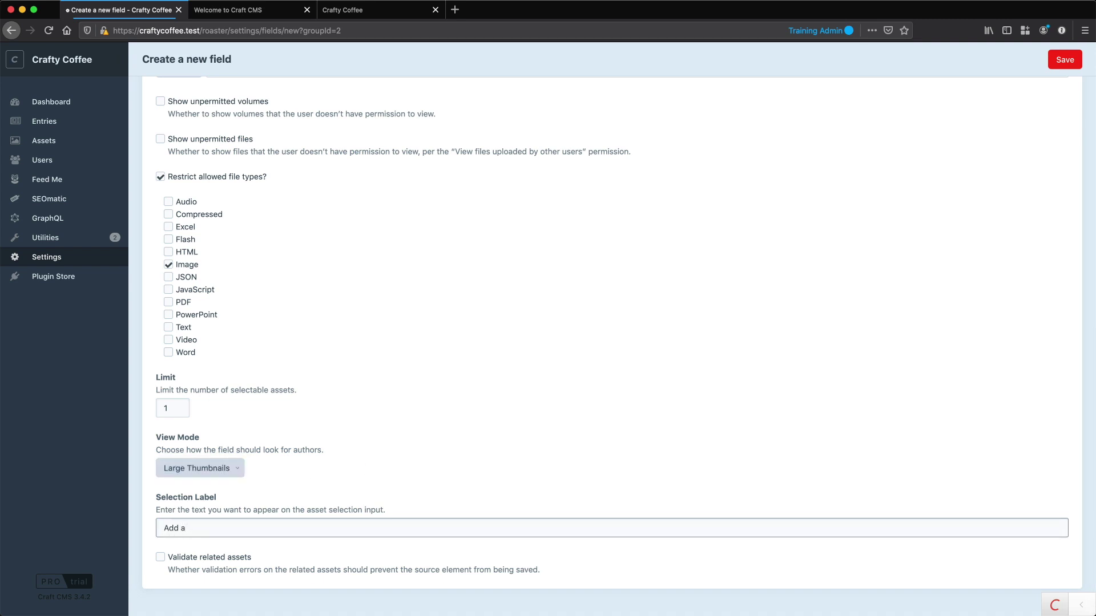
{"action": "type", "text": " drink image"}
{"action": "scroll", "coordinate": [379, 386], "scroll_direction": "up", "scroll_amount": 10}
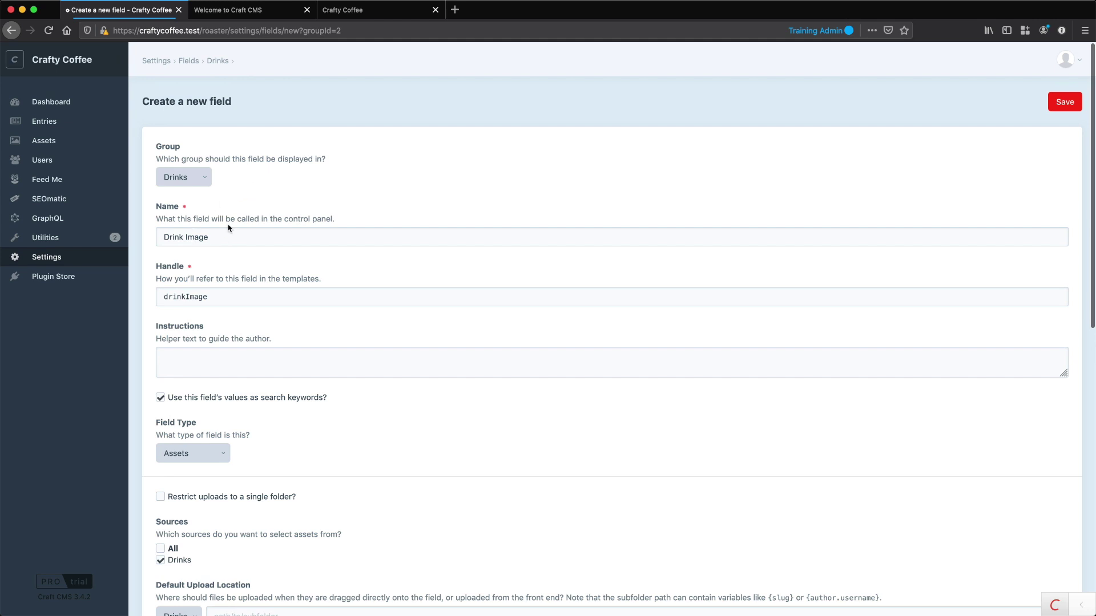
- Review the Drink Image field's configuration, including its Drinks source, and save the new field
{"action": "scroll", "coordinate": [326, 485], "scroll_direction": "down", "scroll_amount": 4}
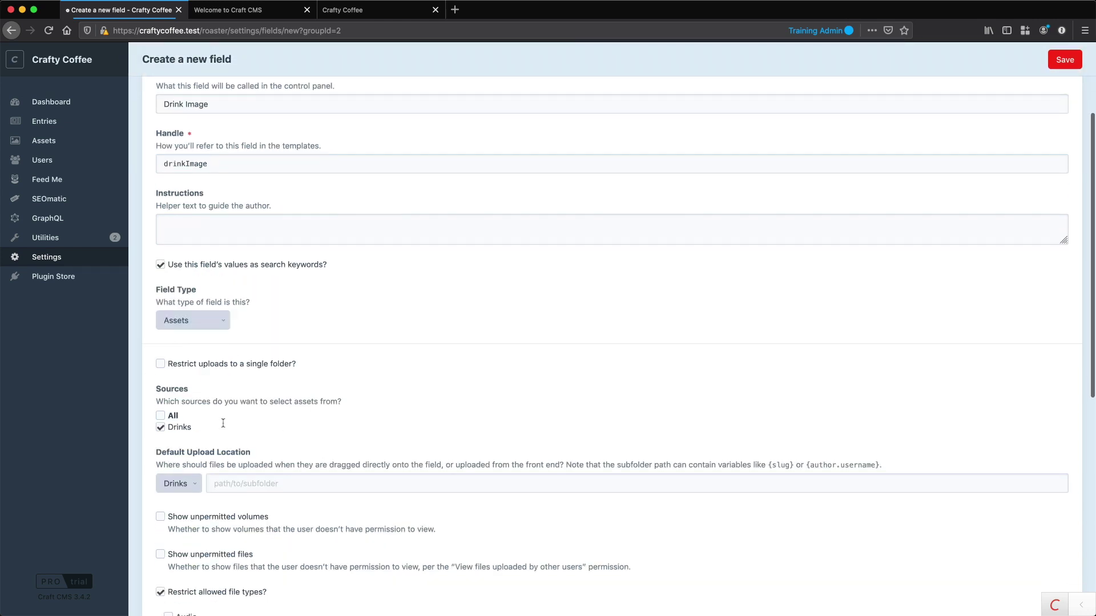
{"action": "scroll", "coordinate": [181, 354], "scroll_direction": "down", "scroll_amount": 2}
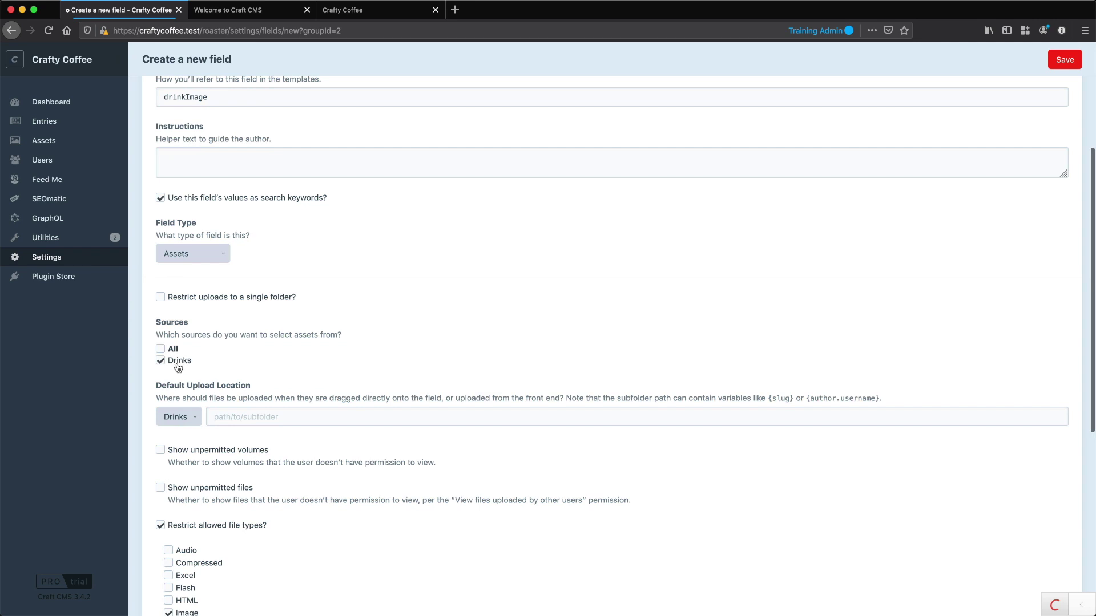
{"action": "scroll", "coordinate": [483, 286], "scroll_direction": "up", "scroll_amount": 5}
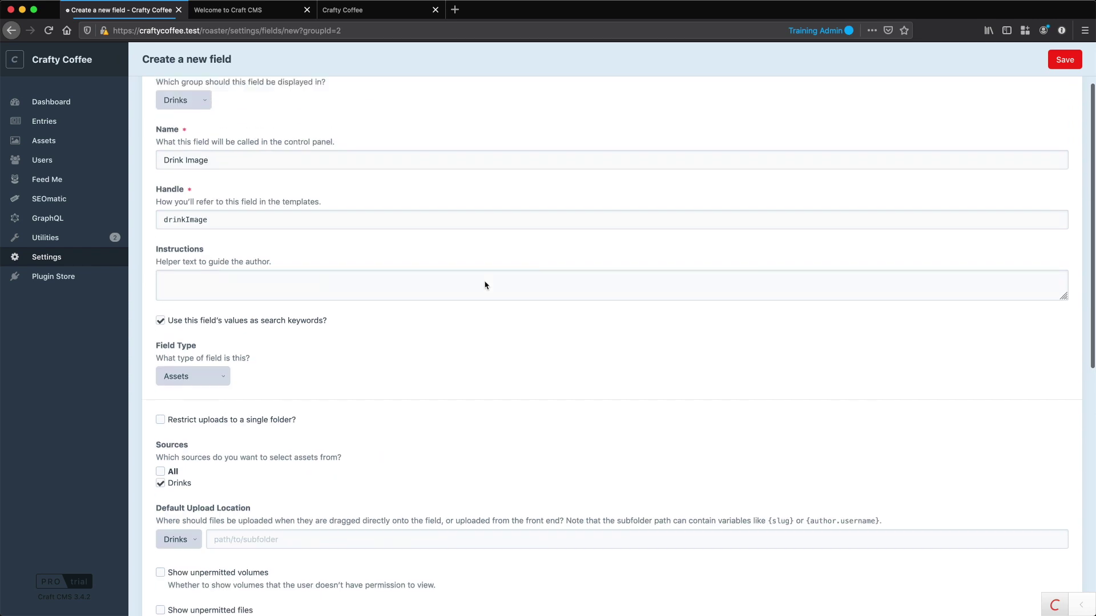
{"action": "left_click", "coordinate": [1064, 104]}
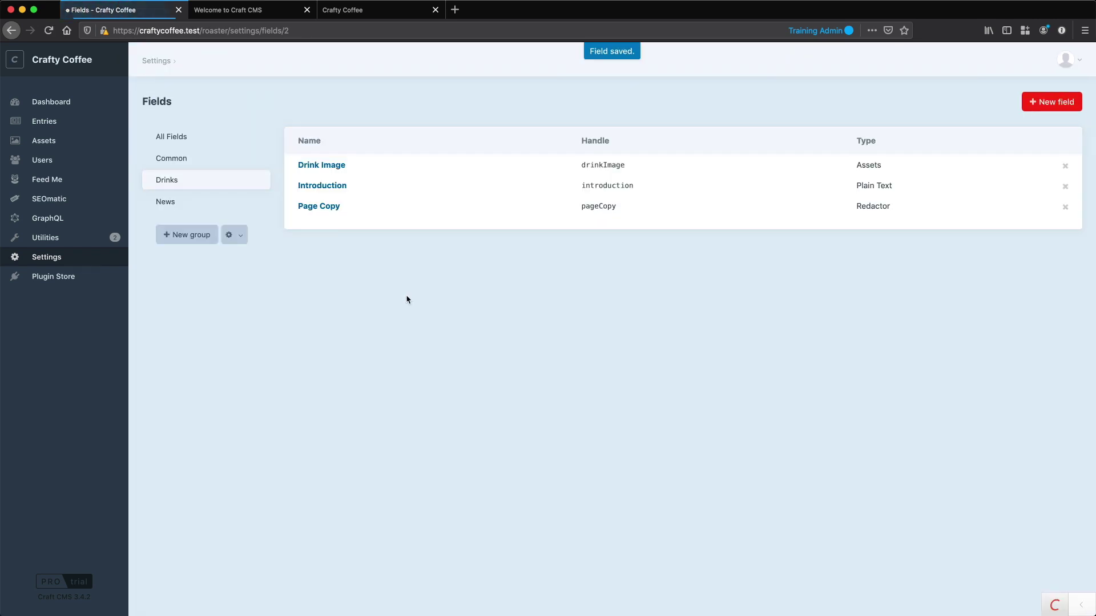
- Add the Drink Image field below Page Copy in the Drinks entry type's Drink Details layout and save the entry type
{"action": "left_click", "coordinate": [46, 256]}
{"action": "left_click", "coordinate": [260, 294]}
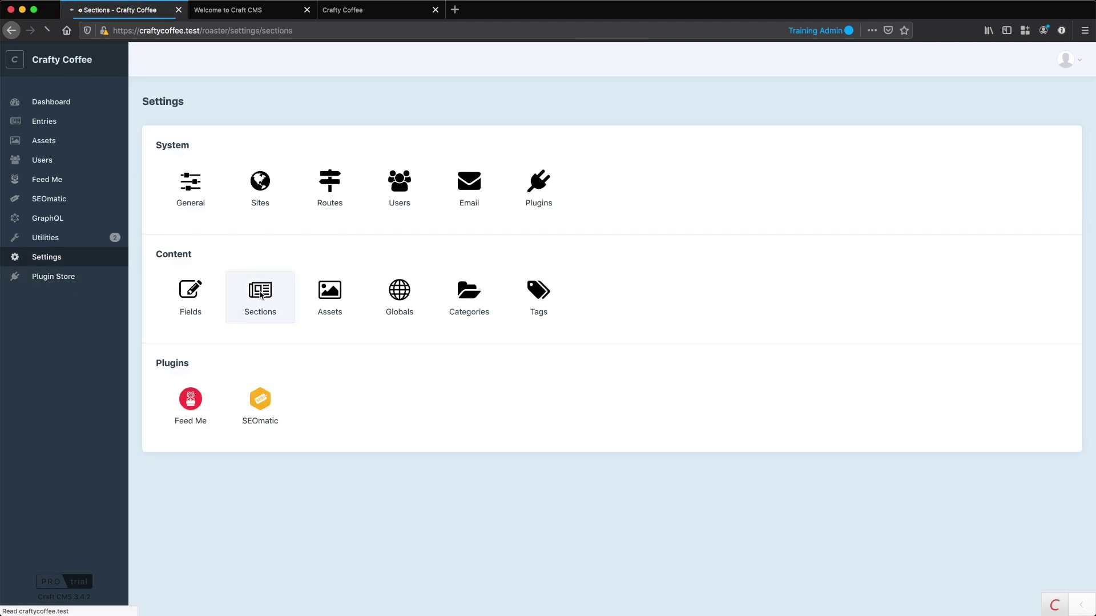
{"action": "left_click", "coordinate": [784, 165]}
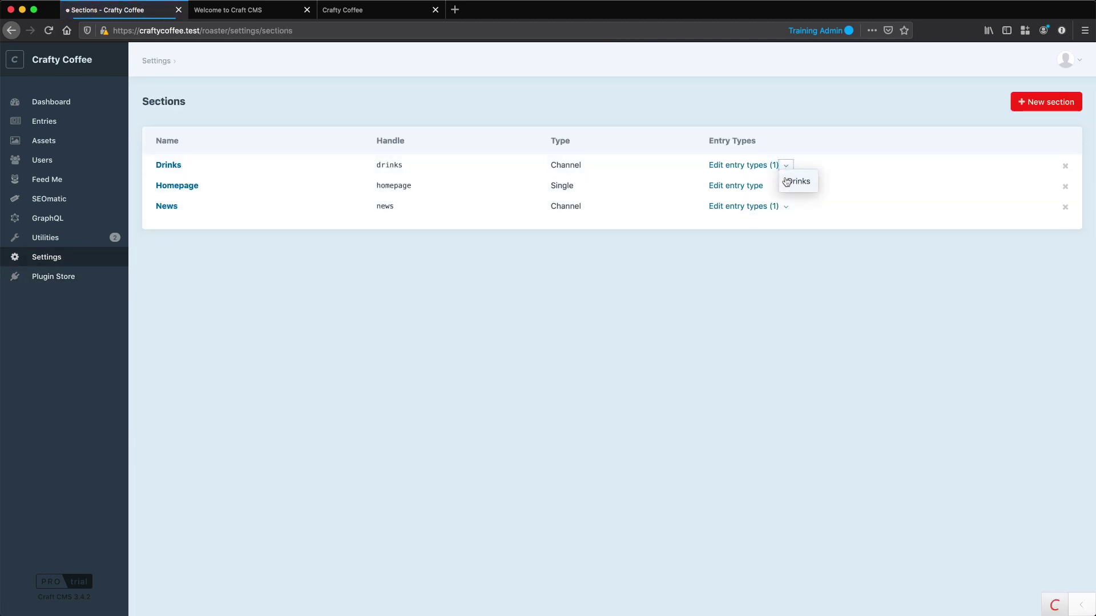
{"action": "left_click", "coordinate": [792, 181]}
{"action": "scroll", "coordinate": [360, 405], "scroll_direction": "down", "scroll_amount": 3}
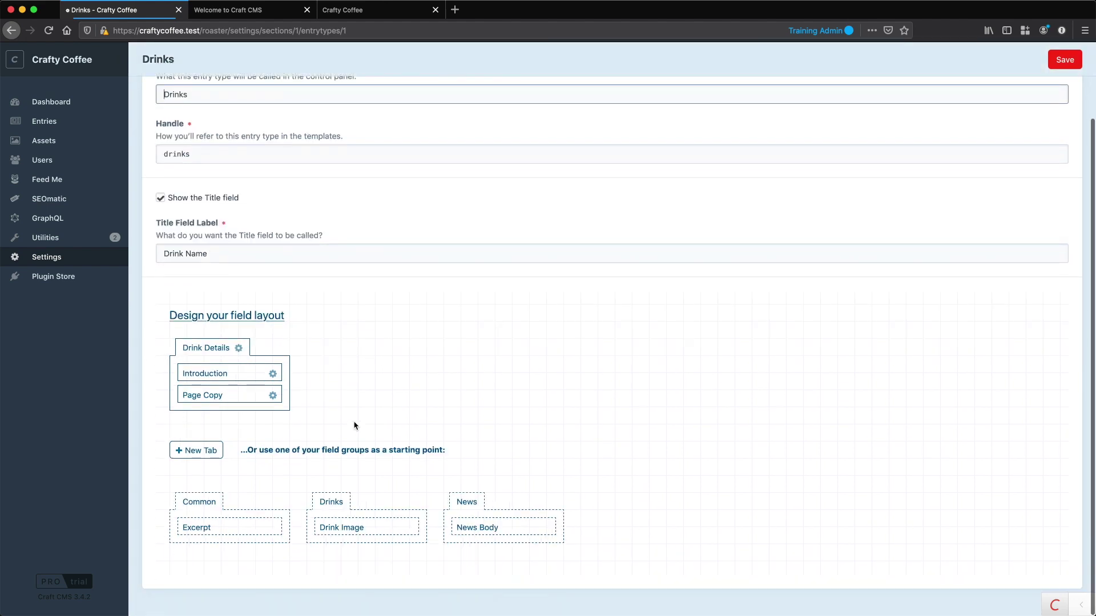
{"action": "left_click_drag", "start_coordinate": [348, 526], "coordinate": [212, 415]}
{"action": "left_click", "coordinate": [1064, 60]}
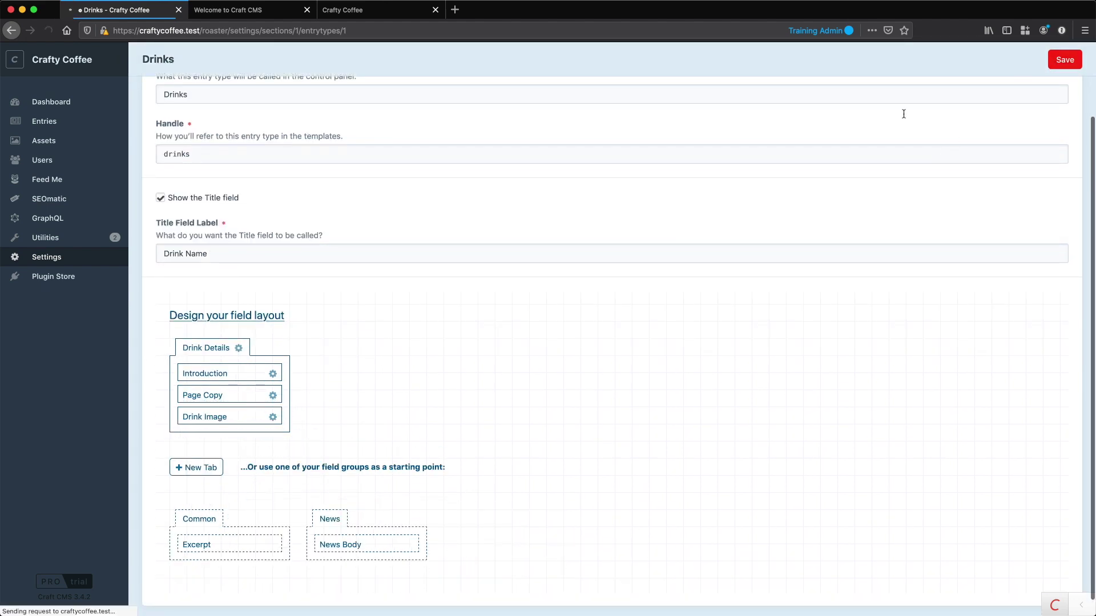
- Assign the Espresso shot image to the Espresso drink entry's Drink Image field and save the entry
{"action": "left_click", "coordinate": [44, 120]}
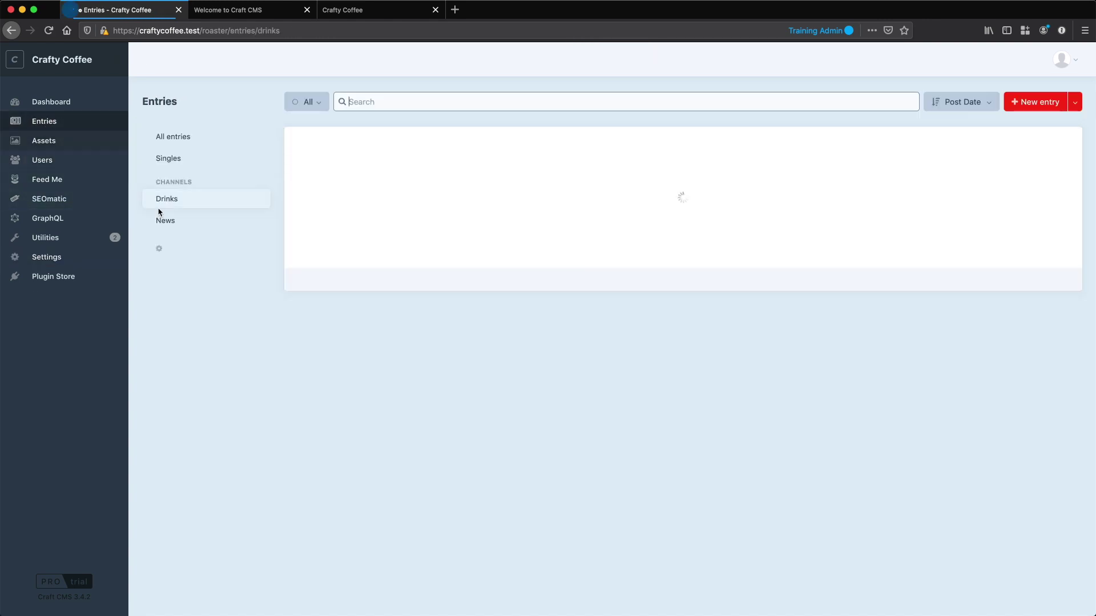
{"action": "left_click", "coordinate": [362, 170]}
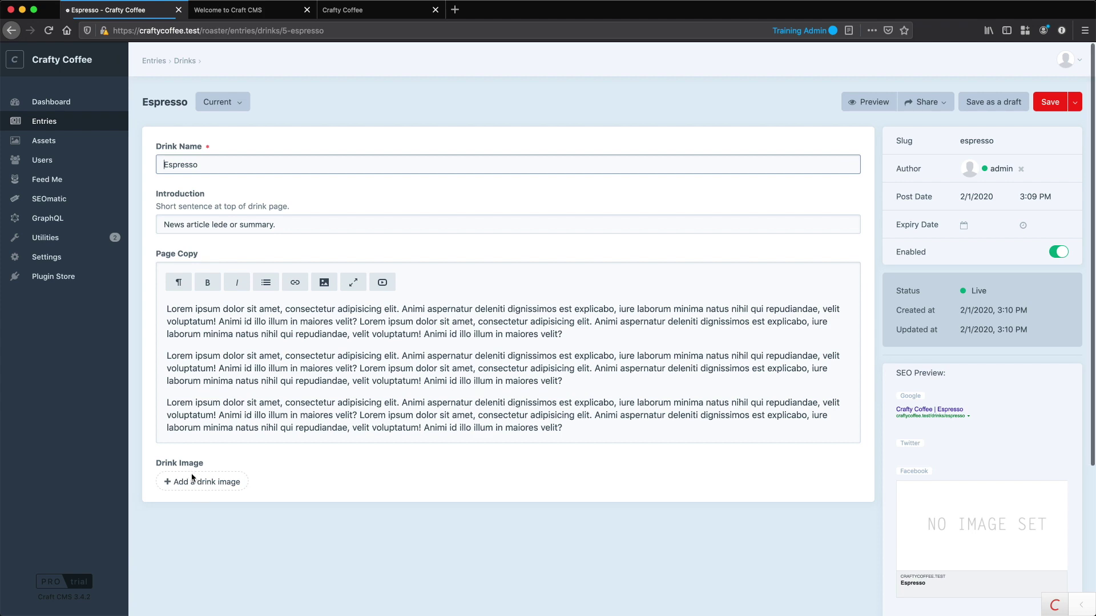
{"action": "left_click", "coordinate": [200, 482]}
{"action": "double_click", "coordinate": [262, 224]}
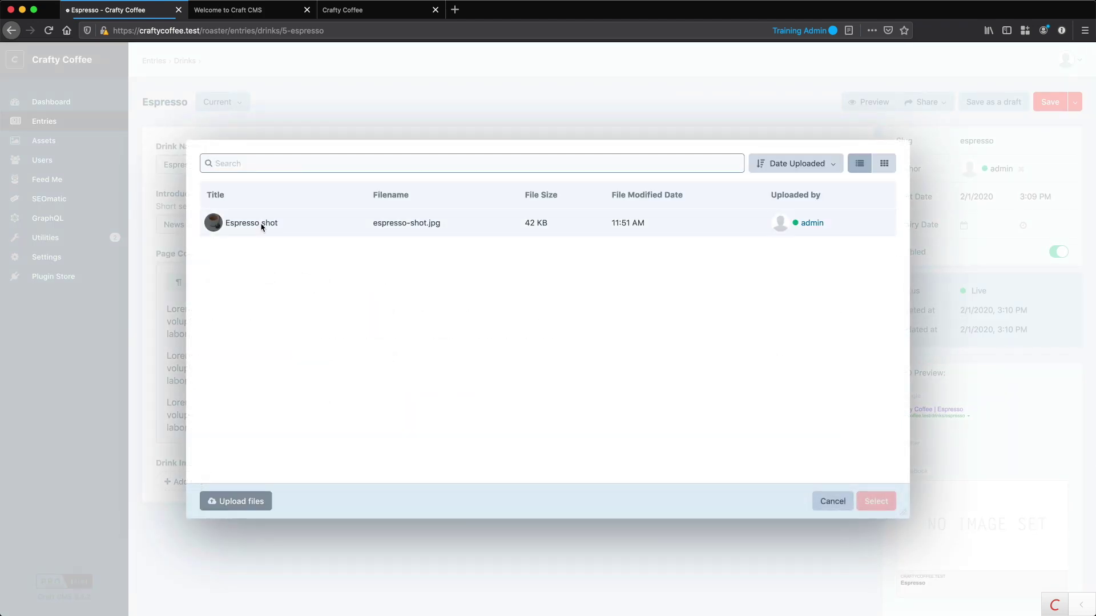
{"action": "scroll", "coordinate": [368, 533], "scroll_direction": "down", "scroll_amount": 2}
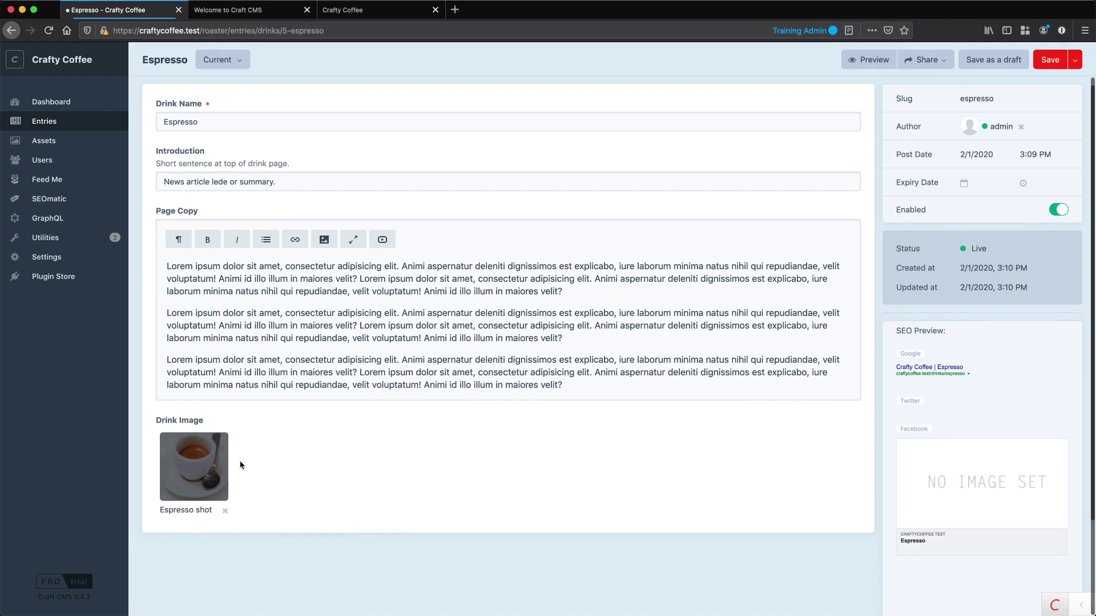
{"action": "left_click", "coordinate": [1050, 59]}
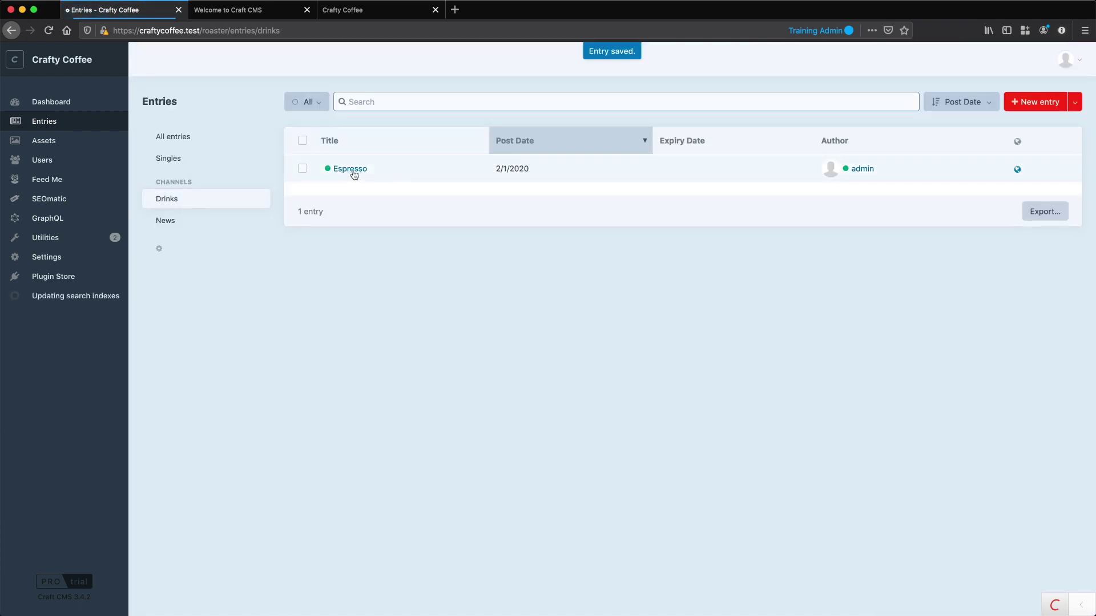
- Show the Drink Image column in the Drinks entries table, placed directly after Link, and save the table columns
{"action": "left_click", "coordinate": [159, 248]}
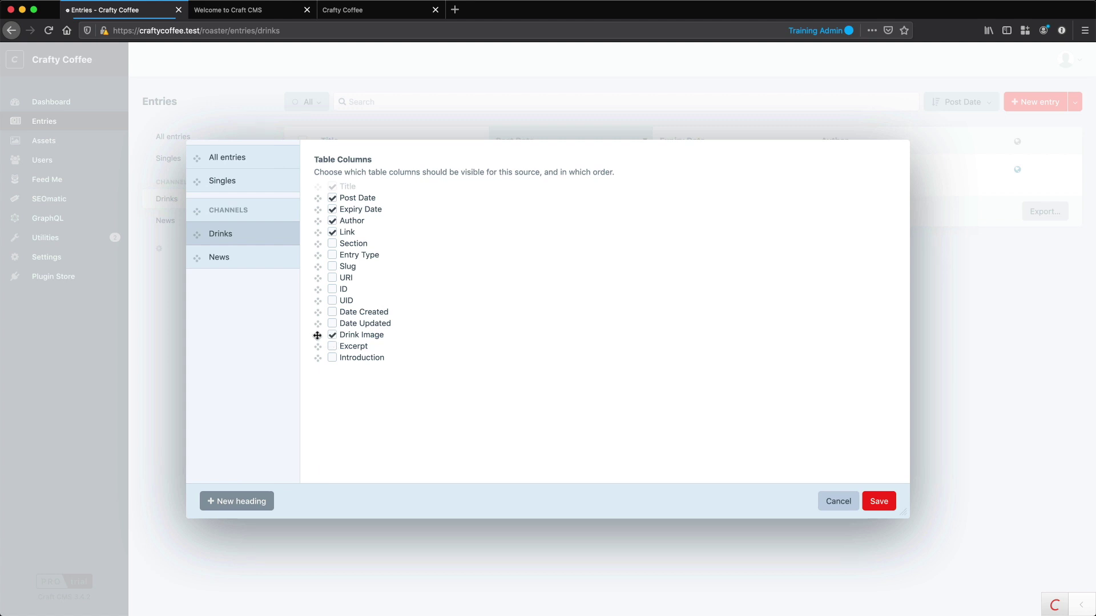
{"action": "left_click_drag", "start_coordinate": [318, 335], "coordinate": [318, 245]}
{"action": "left_click", "coordinate": [877, 501]}
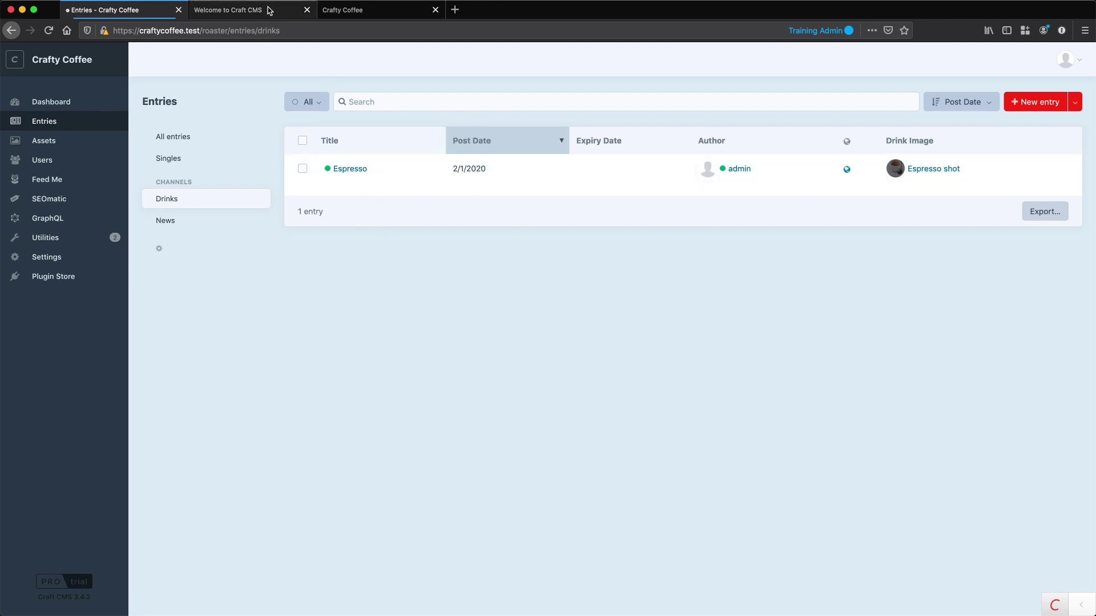
- Examine the Favorite Drinks thumbnails on the static Crafty Coffee homepage
{"action": "left_click", "coordinate": [342, 10]}
{"action": "scroll", "coordinate": [215, 325], "scroll_direction": "down", "scroll_amount": 2}
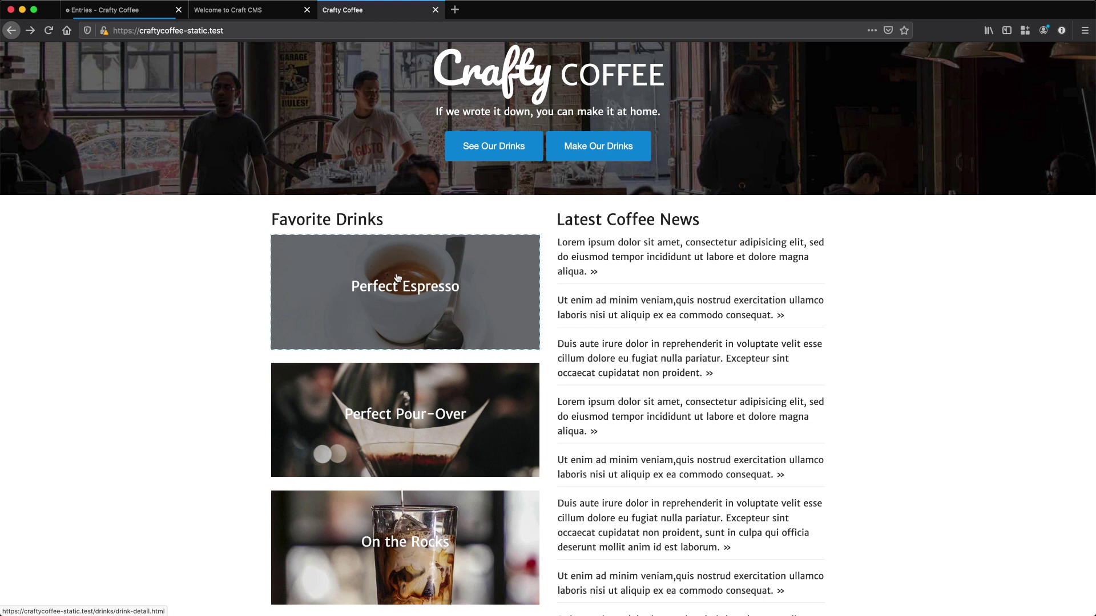
{"action": "scroll", "coordinate": [357, 279], "scroll_direction": "up", "scroll_amount": 1}
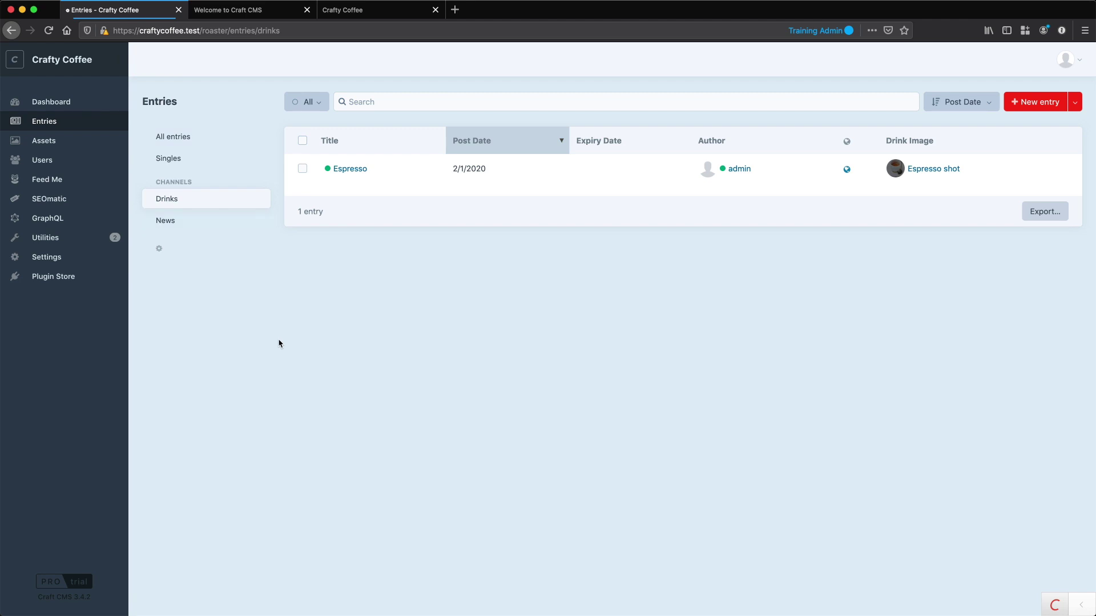
- Start a new image transform in the asset settings with the name 840x200 Thumb and the handle 840200Thumb
{"action": "left_click", "coordinate": [23, 258]}
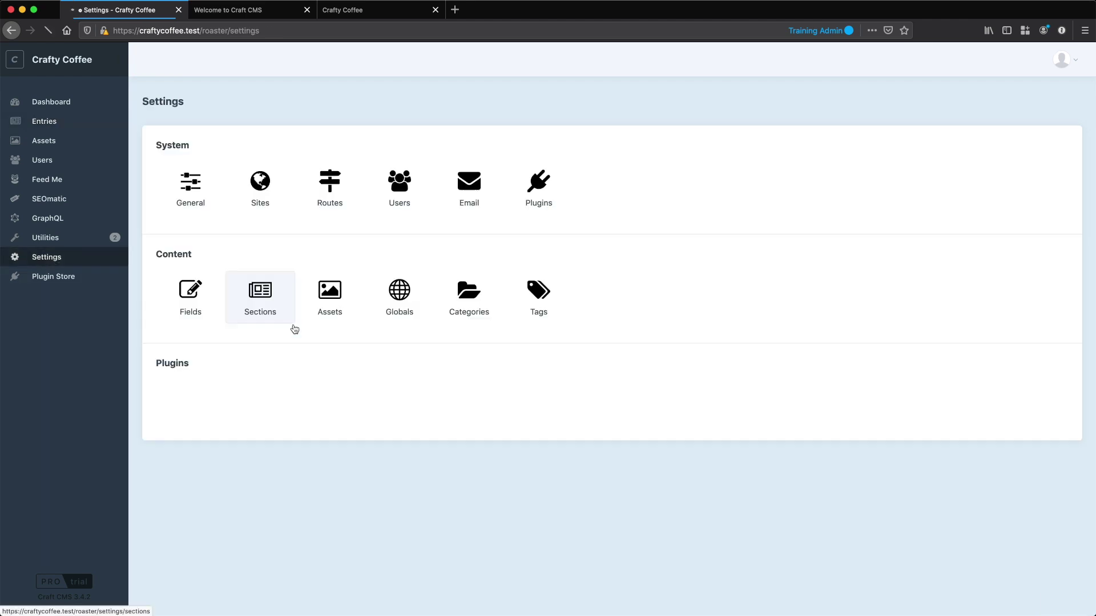
{"action": "left_click", "coordinate": [335, 294]}
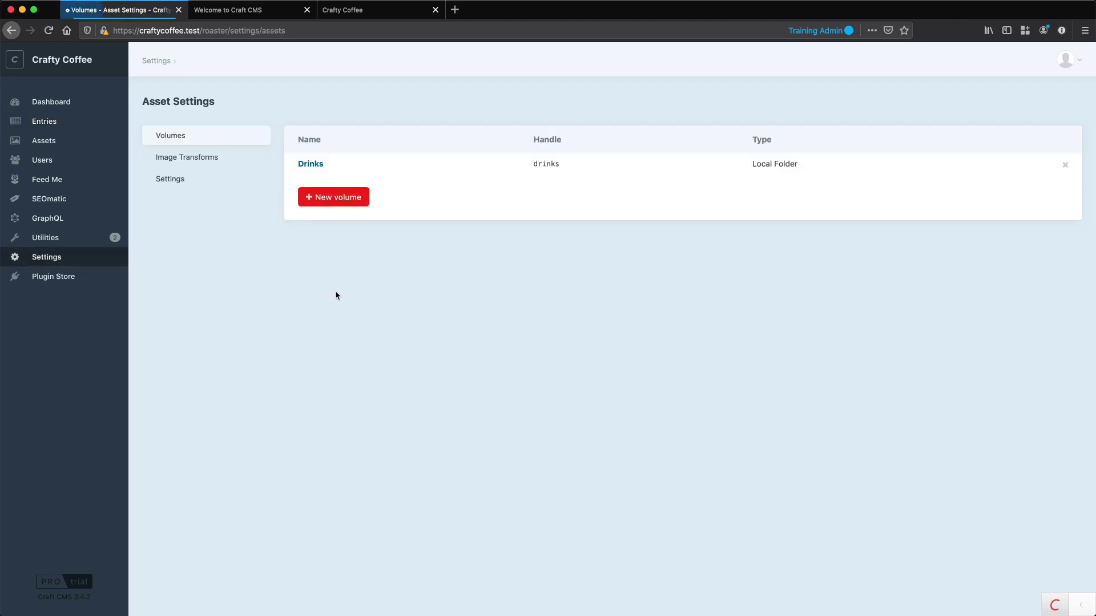
{"action": "left_click", "coordinate": [179, 160]}
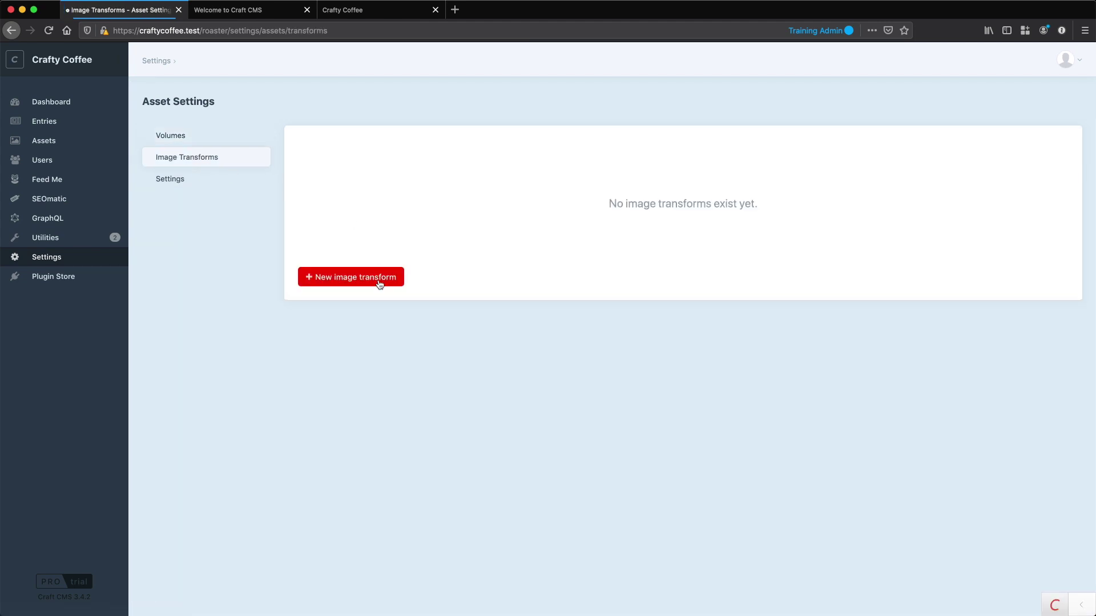
{"action": "left_click", "coordinate": [379, 279]}
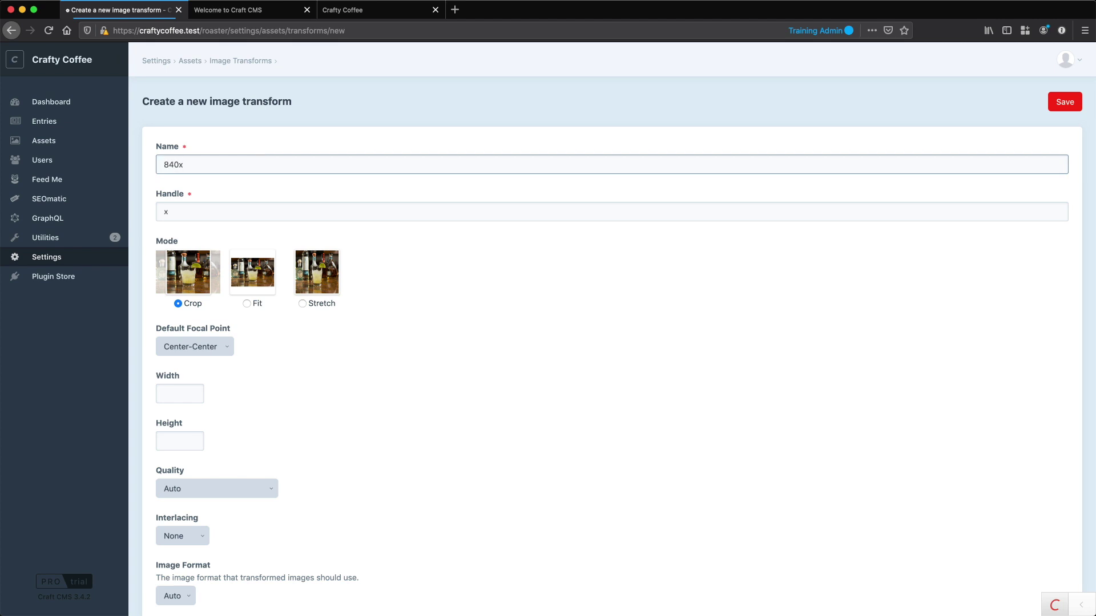
{"action": "type", "text": "00 Thumb"}
{"action": "left_click", "coordinate": [171, 211]}
{"action": "type", "text": "840"}
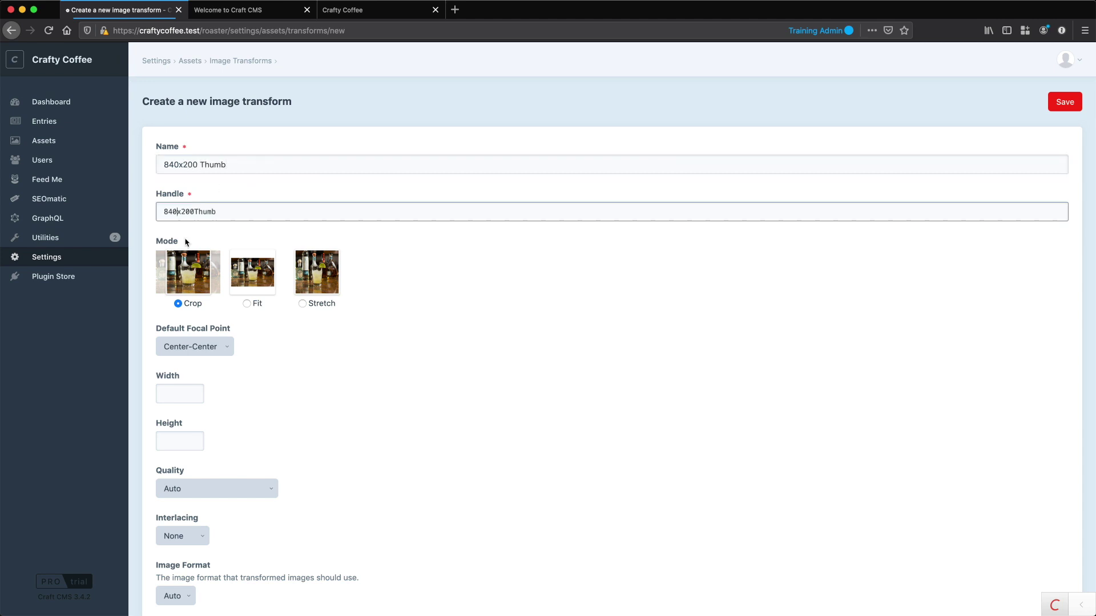
{"action": "key", "text": "Delete"}
- Set the transform's width to 840 and height to 200, and compare this with the drink thumbnails on the static homepage
{"action": "left_click", "coordinate": [194, 402]}
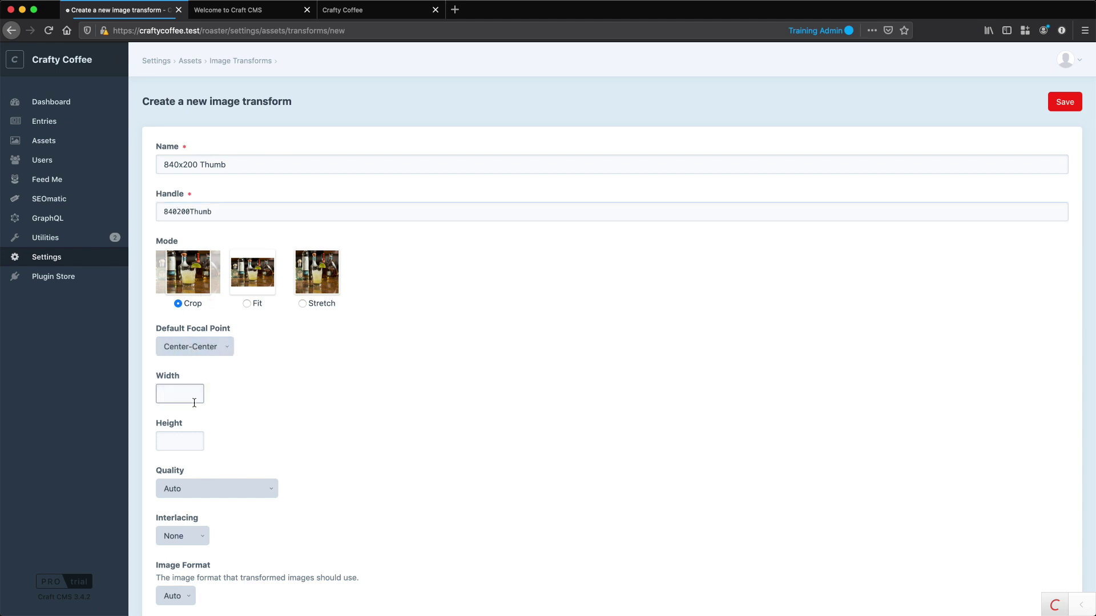
{"action": "type", "text": "840"}
{"action": "key", "text": "Tab"}
{"action": "type", "text": "20"}
{"action": "left_click", "coordinate": [348, 12]}
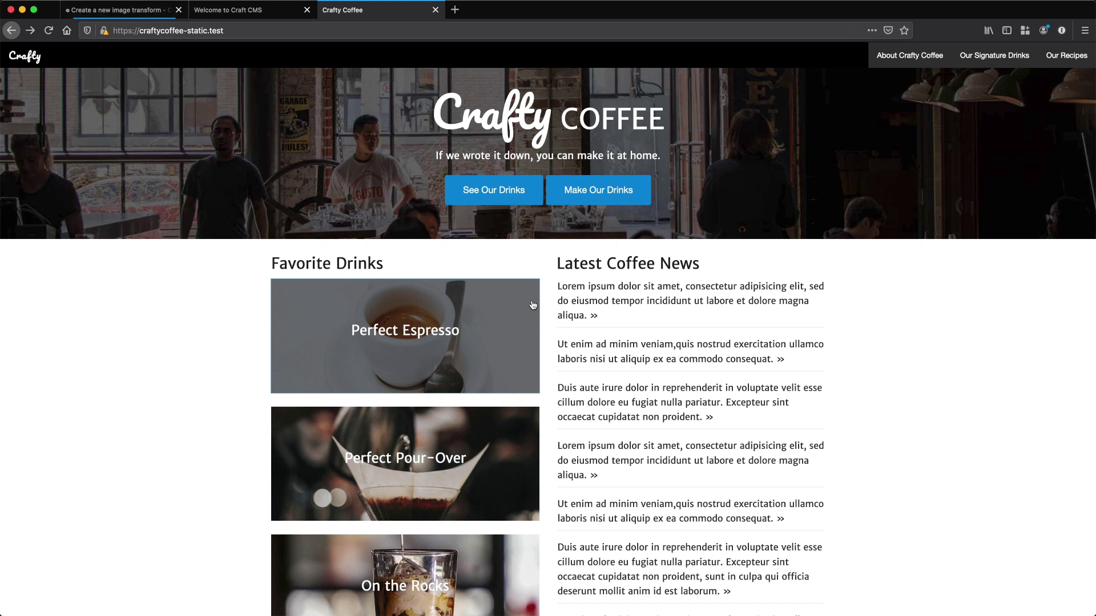
{"action": "left_click", "coordinate": [136, 15]}
- Check the available image formats for the transform and keep Auto
{"action": "scroll", "coordinate": [297, 451], "scroll_direction": "down", "scroll_amount": 1}
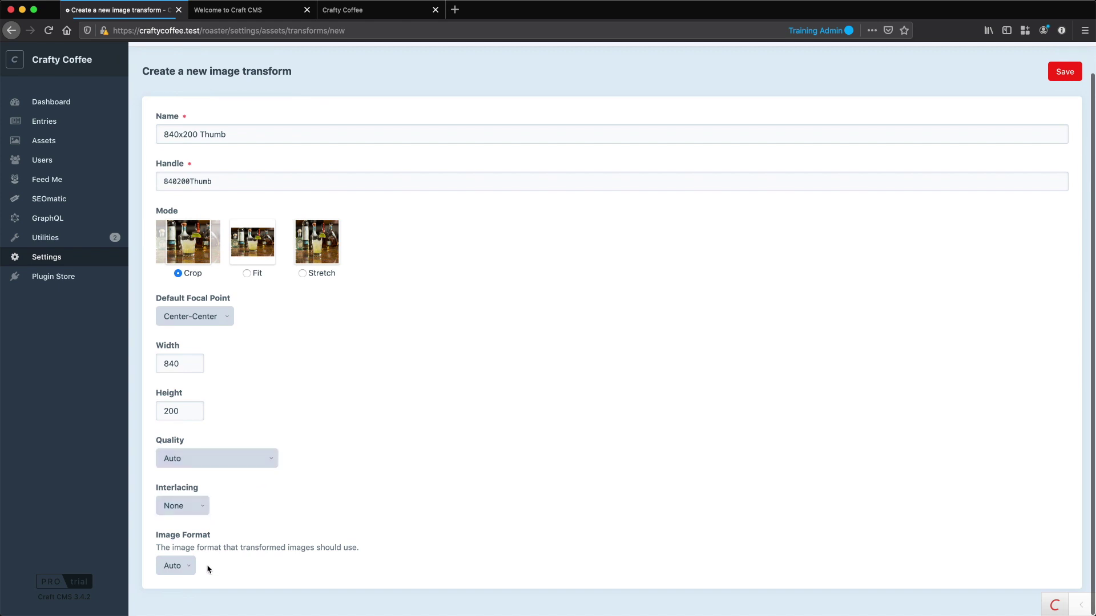
{"action": "left_click", "coordinate": [180, 567]}
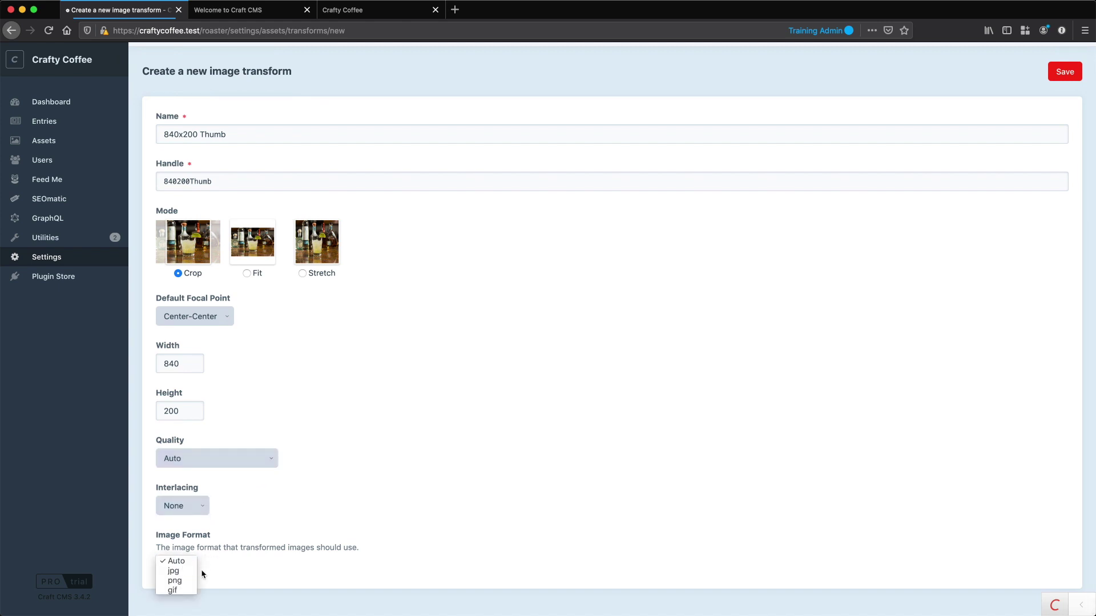
{"action": "left_click", "coordinate": [190, 559]}
{"action": "scroll", "coordinate": [410, 415], "scroll_direction": "up", "scroll_amount": 1}
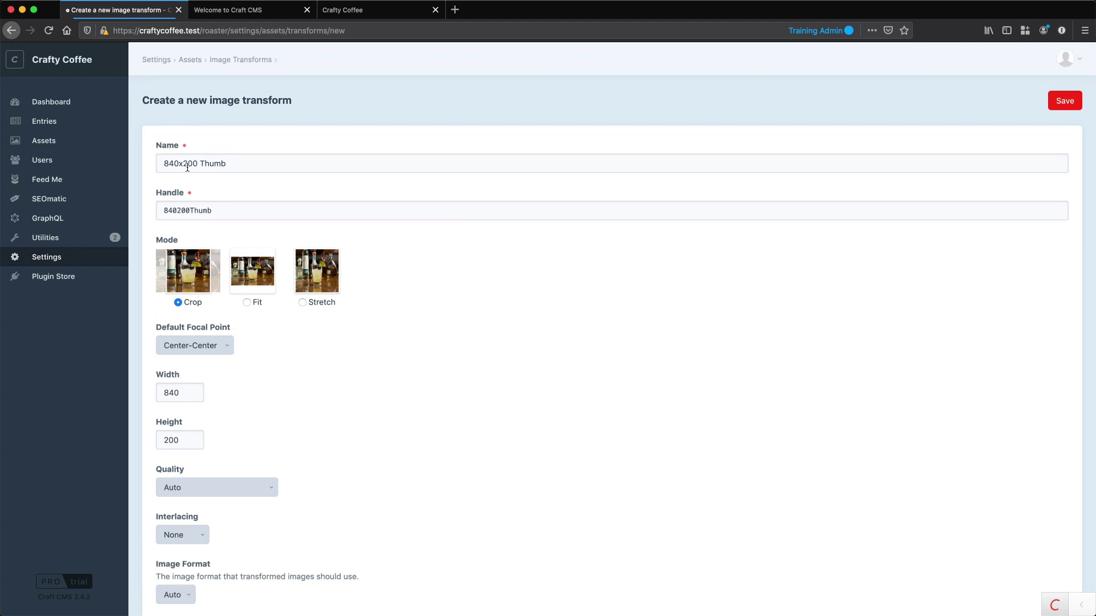
- Try to save the image transform with the handle 840200Thumb
{"action": "double_click", "coordinate": [174, 210]}
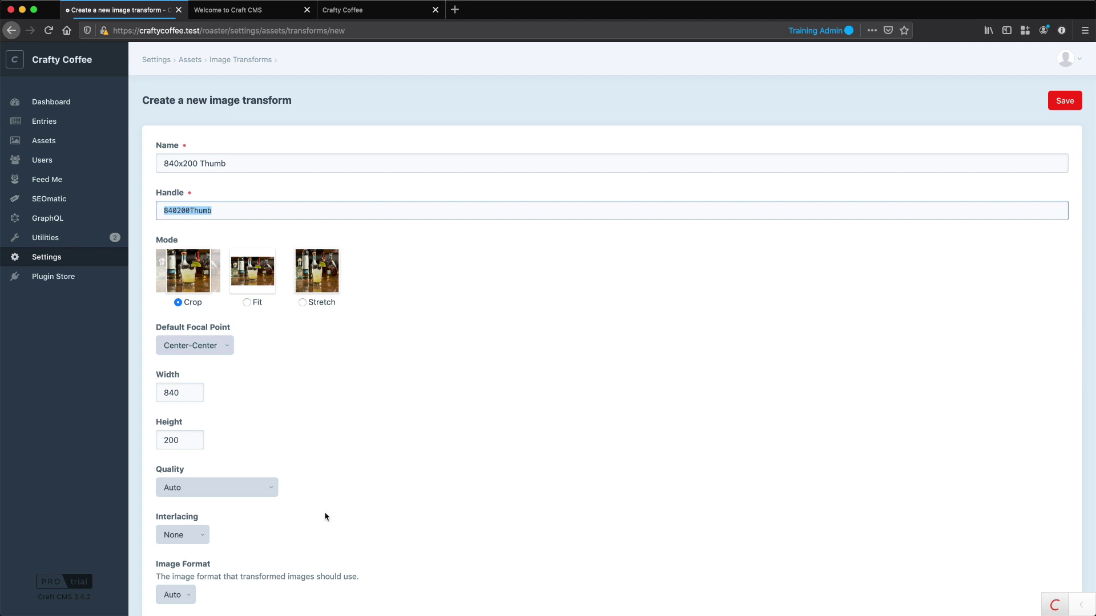
{"action": "scroll", "coordinate": [220, 555], "scroll_direction": "down", "scroll_amount": 1}
{"action": "scroll", "coordinate": [294, 479], "scroll_direction": "up", "scroll_amount": 1}
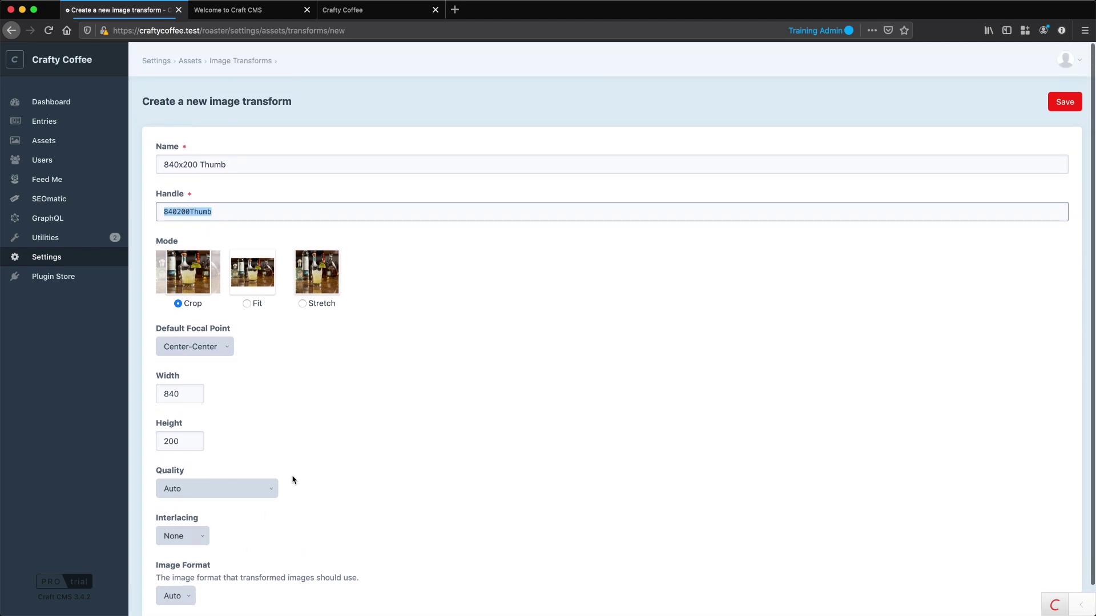
{"action": "left_click", "coordinate": [1064, 101]}
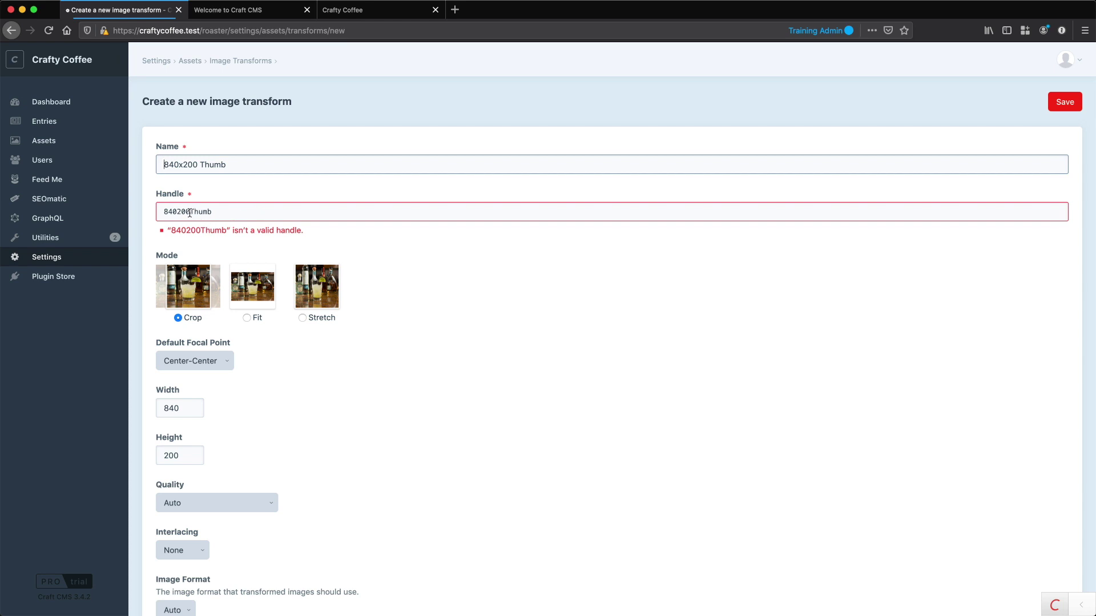
- Change the transform's handle to EightFortyTwoHundredThumb and save the image transform
{"action": "left_click_drag", "start_coordinate": [189, 212], "coordinate": [164, 212]}
{"action": "key", "text": "BackSpace"}
{"action": "type", "text": "Eight"}
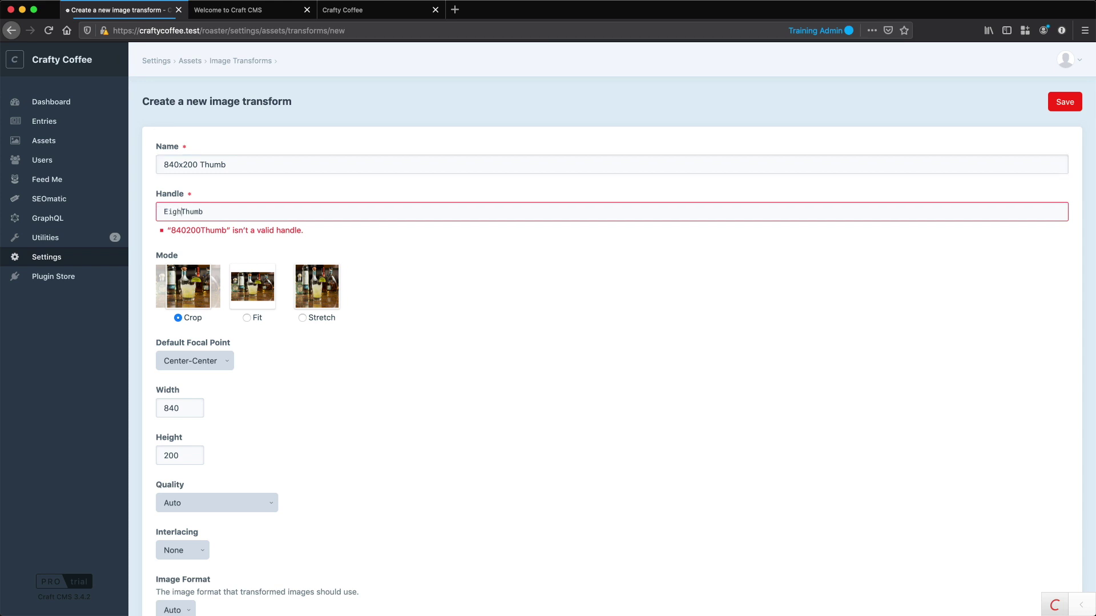
{"action": "type", "text": "forg"}
{"action": "key", "text": "BackSpace"}
{"action": "key", "text": "BackSpace"}
{"action": "key", "text": "BackSpace"}
{"action": "key", "text": "BackSpace"}
{"action": "type", "text": "FortyTwoHundred"}
{"action": "left_click", "coordinate": [1063, 104]}
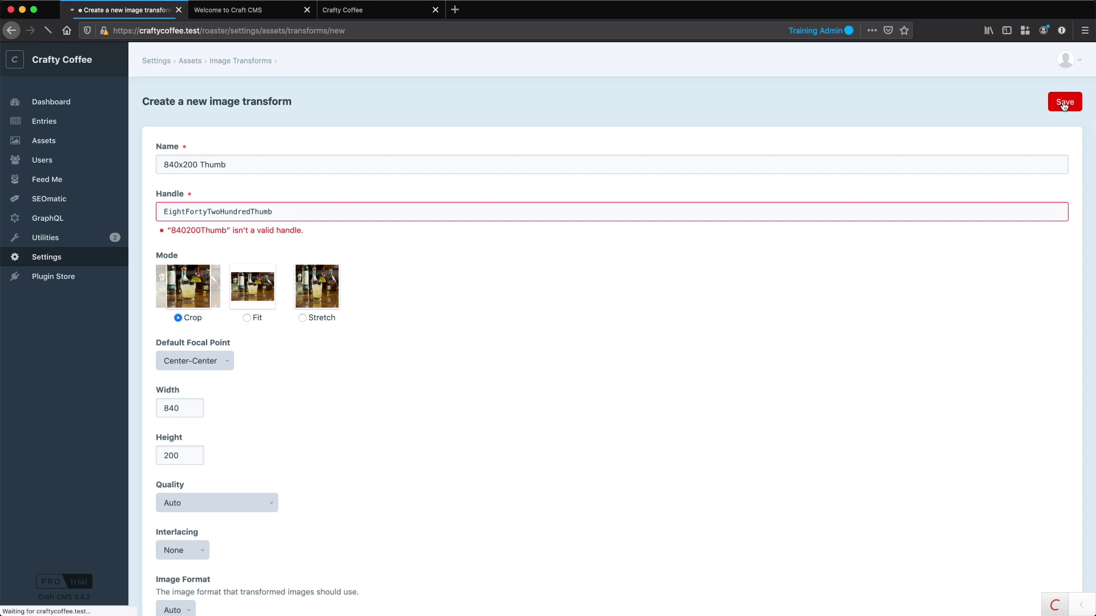
{"action": "double_click", "coordinate": [531, 164]}
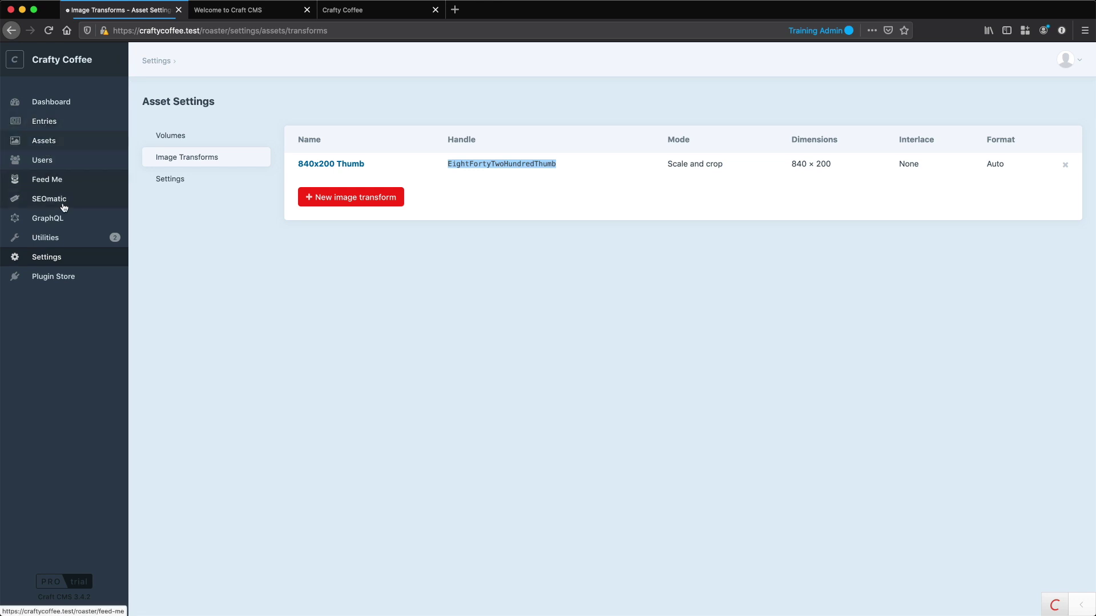
- Upload iced-coffee.jpg to the Drinks asset volume and open the uploaded asset's details
{"action": "left_click", "coordinate": [46, 141]}
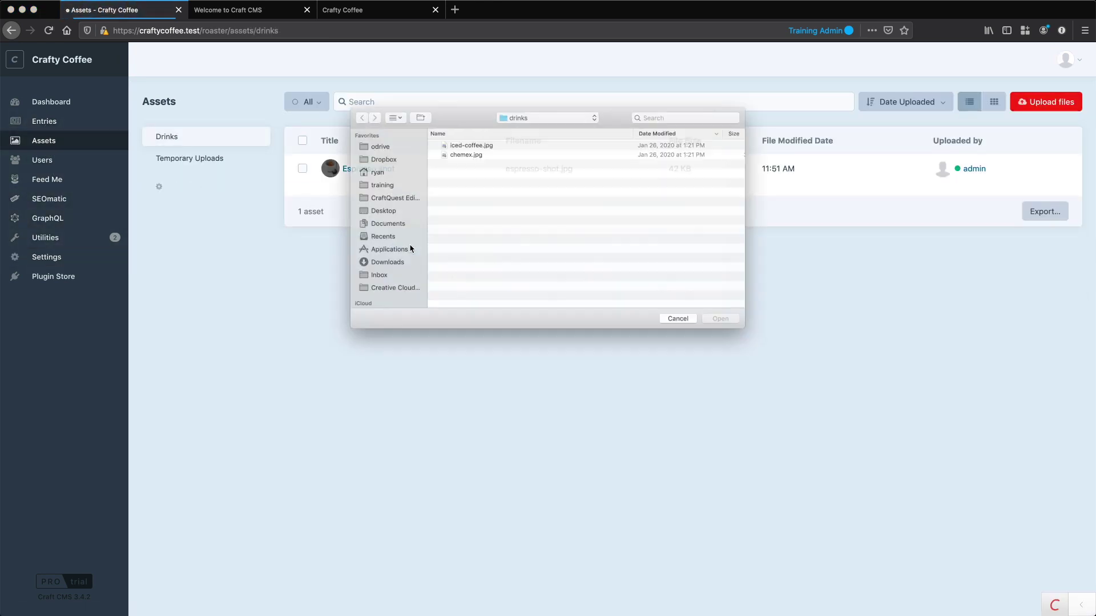
{"action": "left_click", "coordinate": [469, 138]}
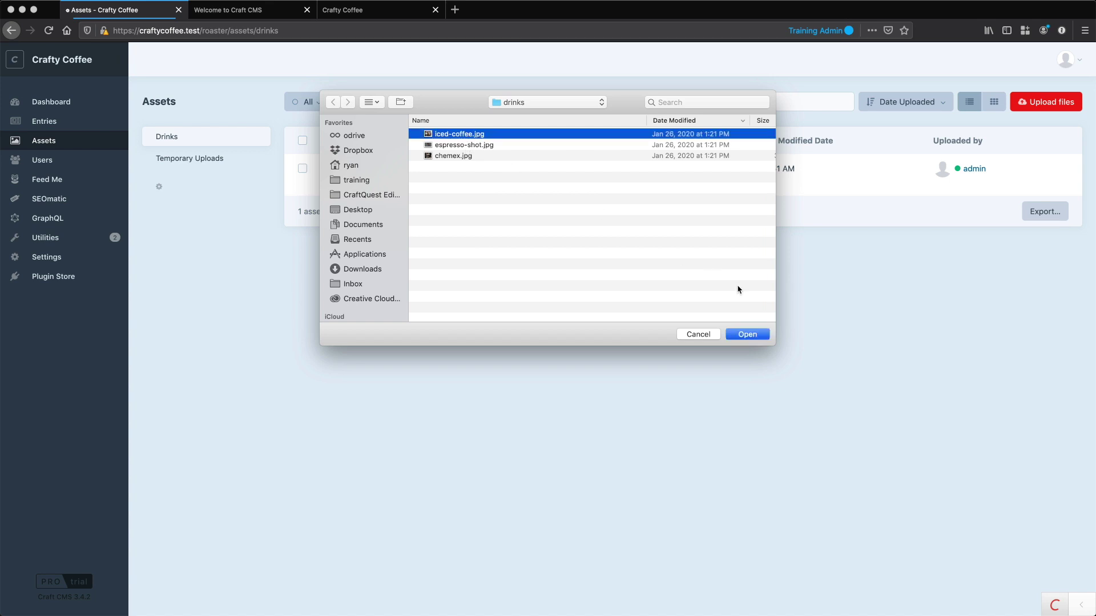
{"action": "left_click", "coordinate": [747, 334]}
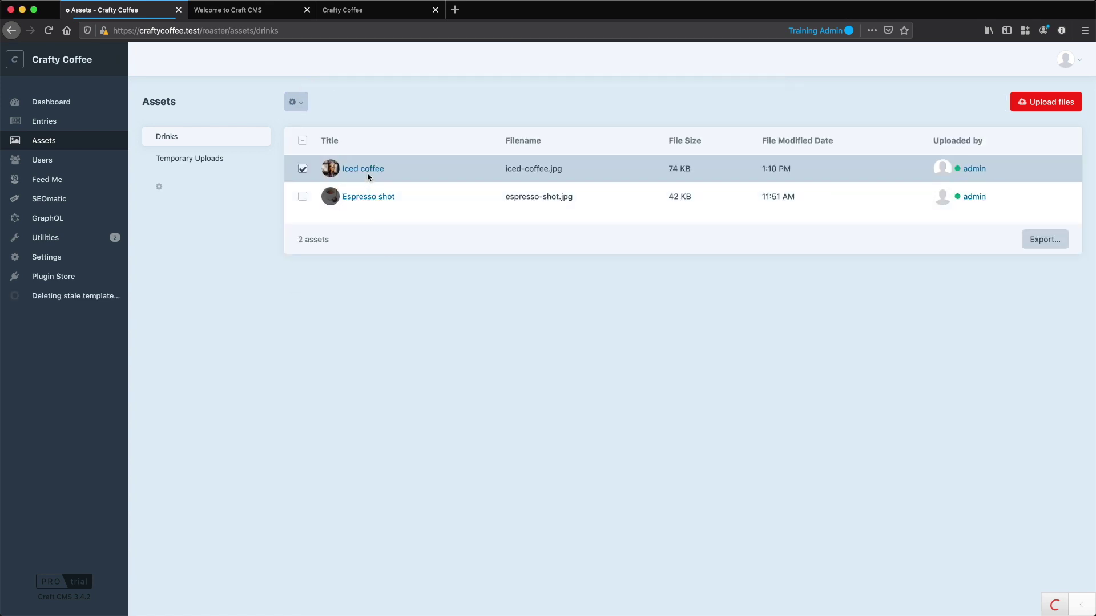
{"action": "left_click", "coordinate": [368, 169]}
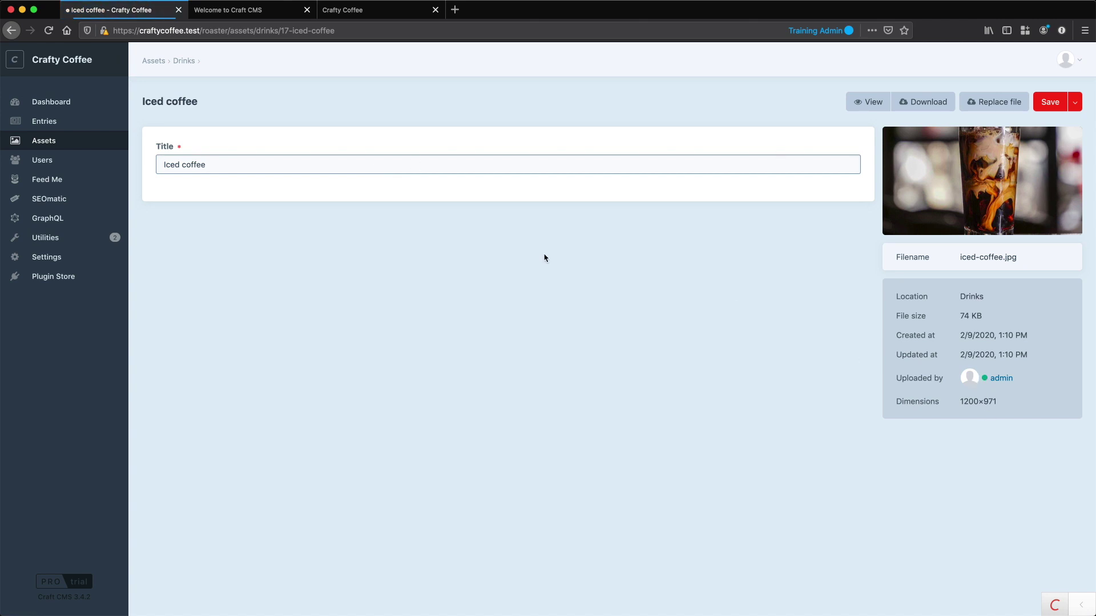
- Create a new Drinks entry named Iced Coffee with the introduction "Intro" and the page copy "page copy"
{"action": "left_click", "coordinate": [59, 121]}
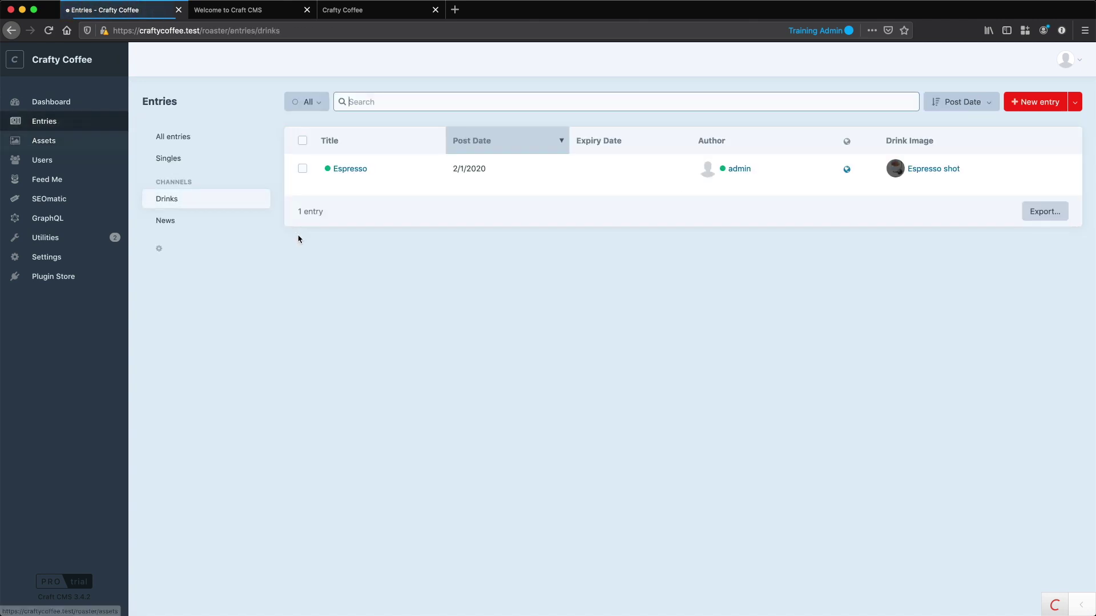
{"action": "left_click", "coordinate": [1032, 102]}
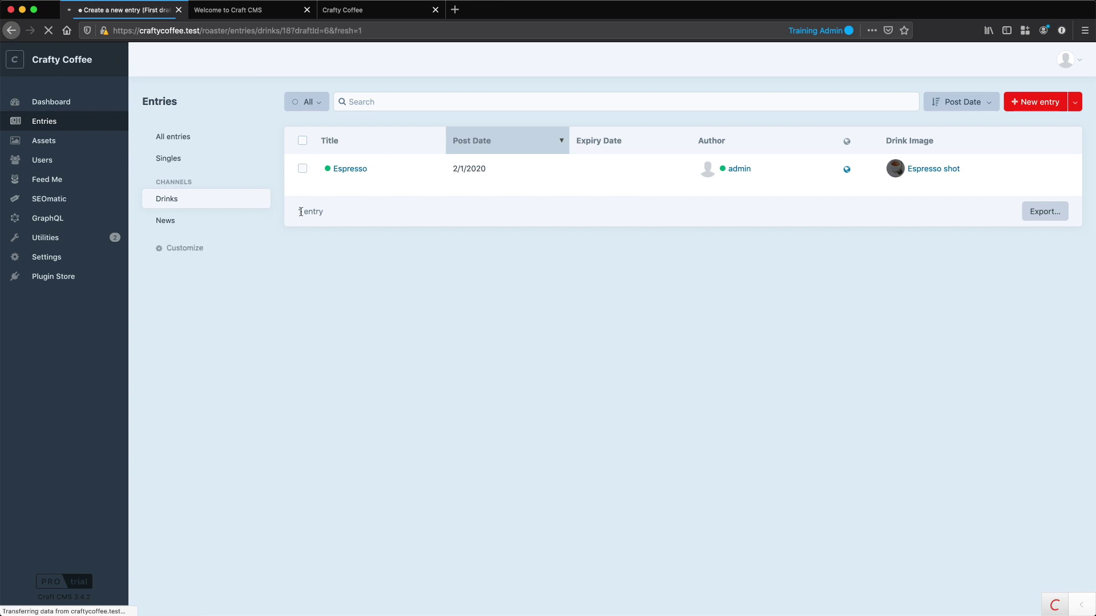
{"action": "type", "text": "Iced Coffee"}
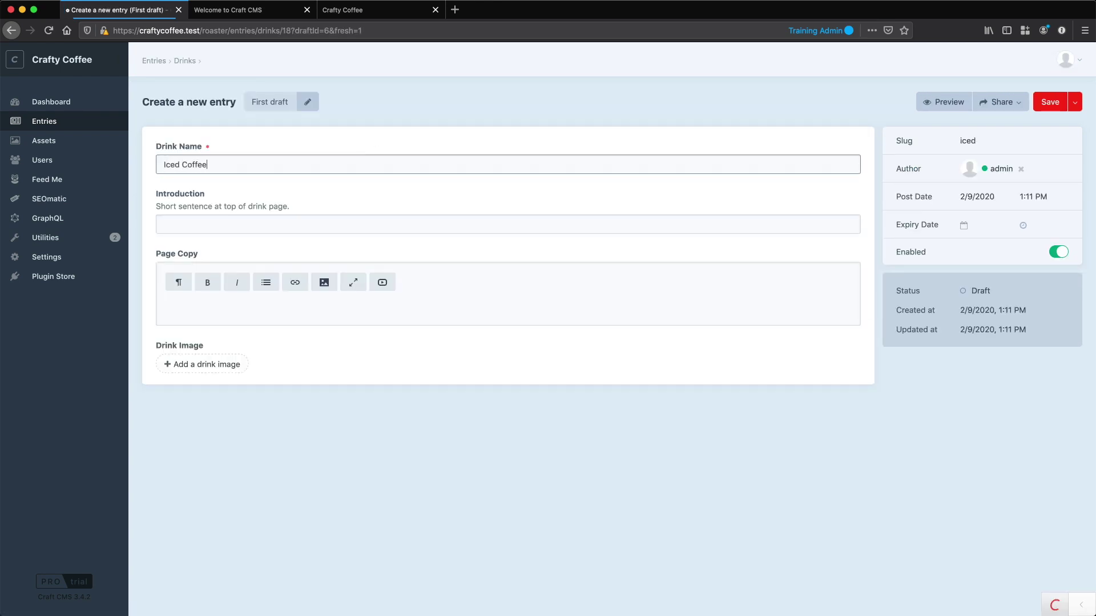
{"action": "key", "text": "Tab"}
{"action": "type", "text": "Intr"}
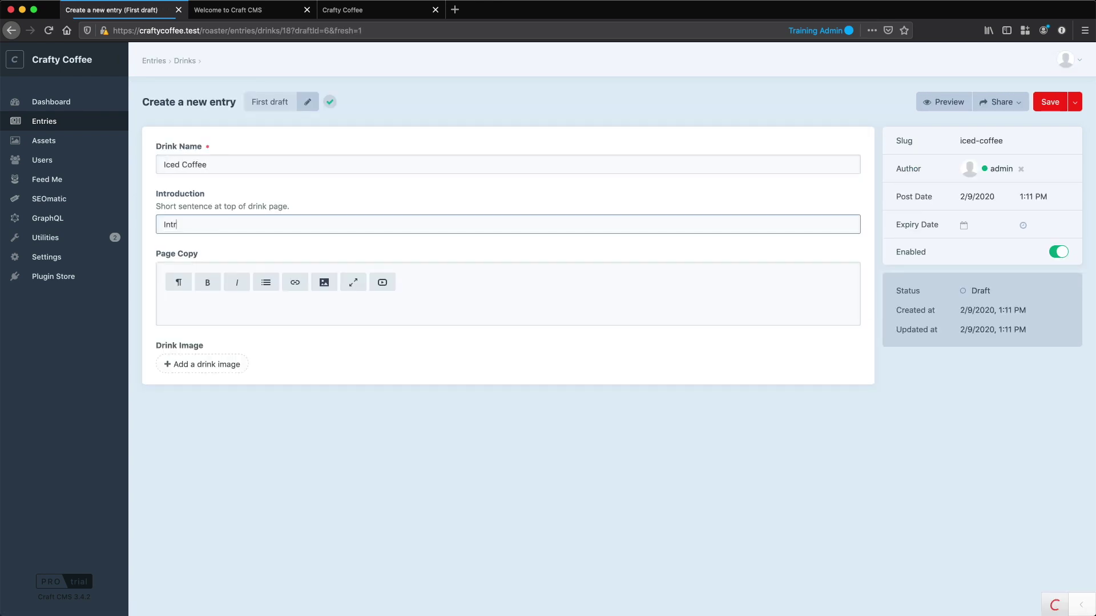
{"action": "type", "text": "o"}
{"action": "key", "text": "Tab"}
{"action": "type", "text": "page copy"}
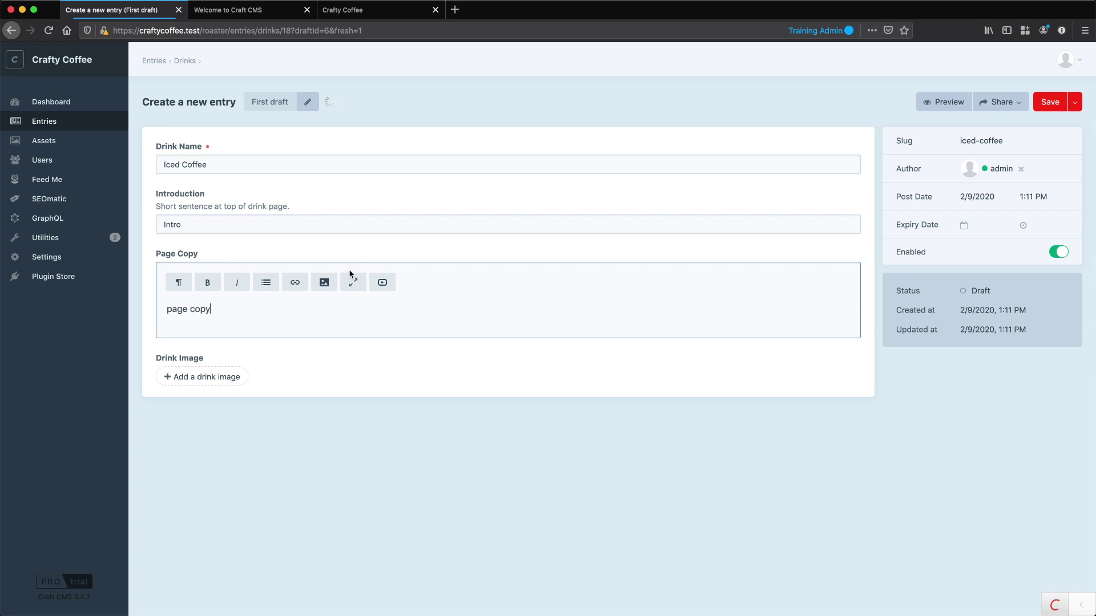
- Attach the Iced coffee asset as the entry's drink image and save the entry
{"action": "left_click", "coordinate": [225, 380]}
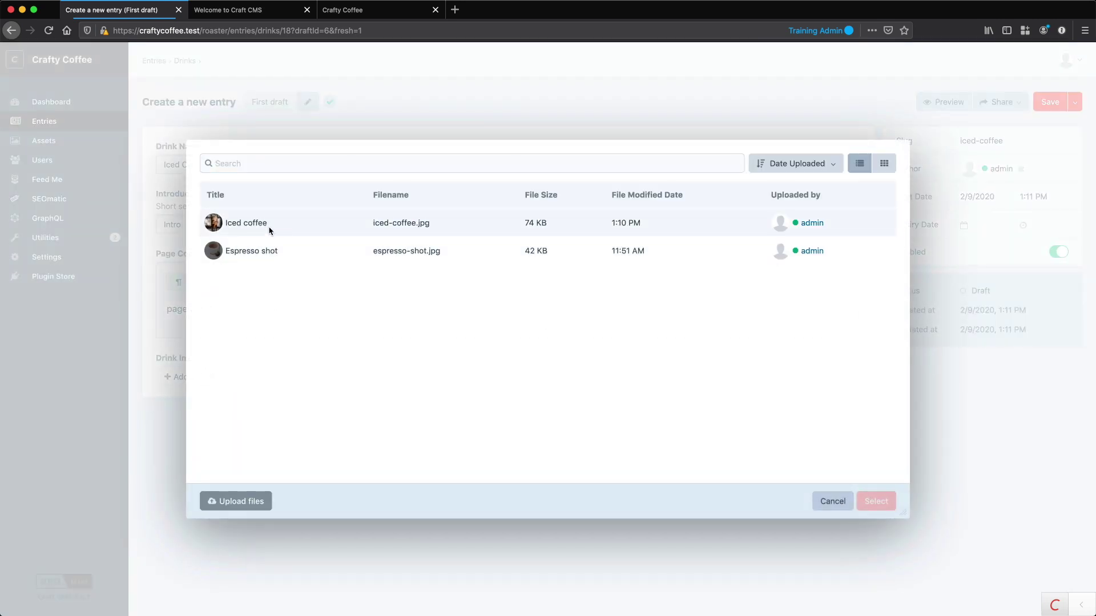
{"action": "double_click", "coordinate": [270, 230]}
{"action": "left_click", "coordinate": [1053, 102]}
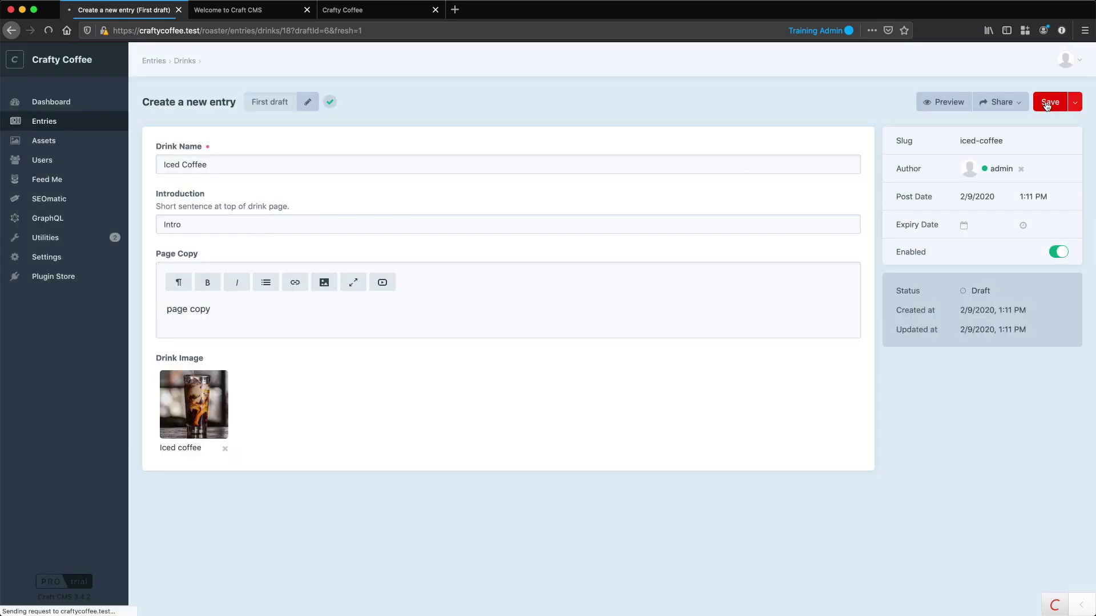